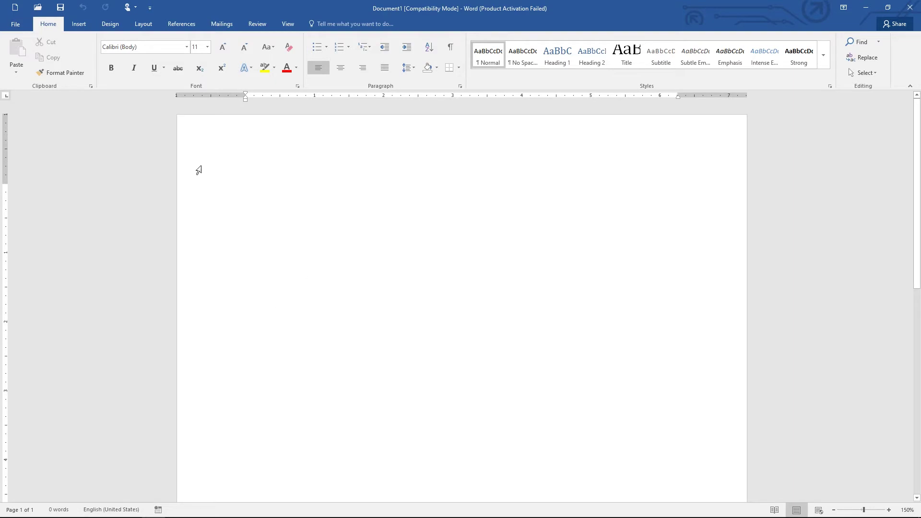
# Step: Insert a 3×3 table from the Table grid on the Insert tab
pyautogui.click(79, 25)
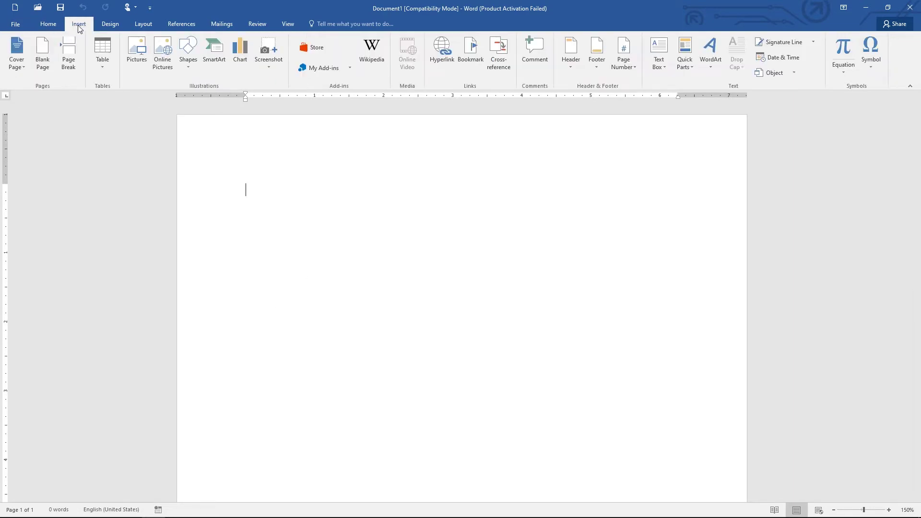
pyautogui.click(102, 68)
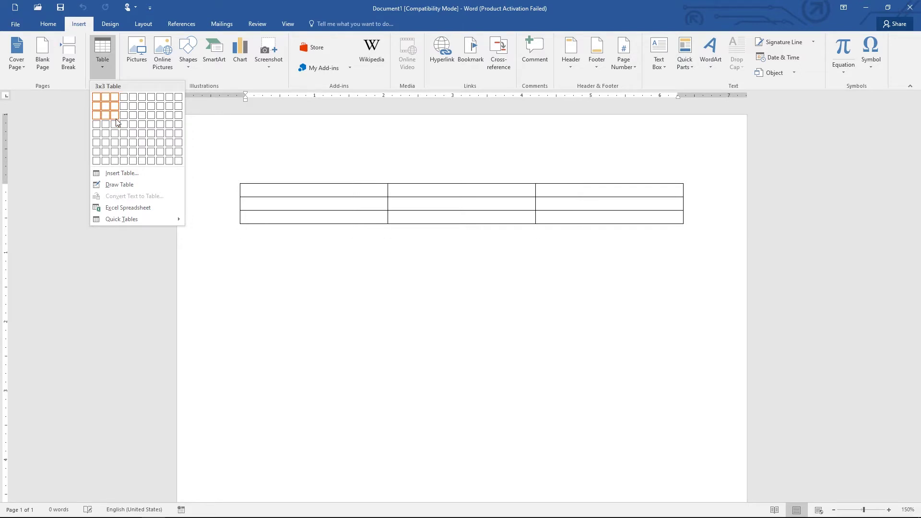
pyautogui.click(116, 121)
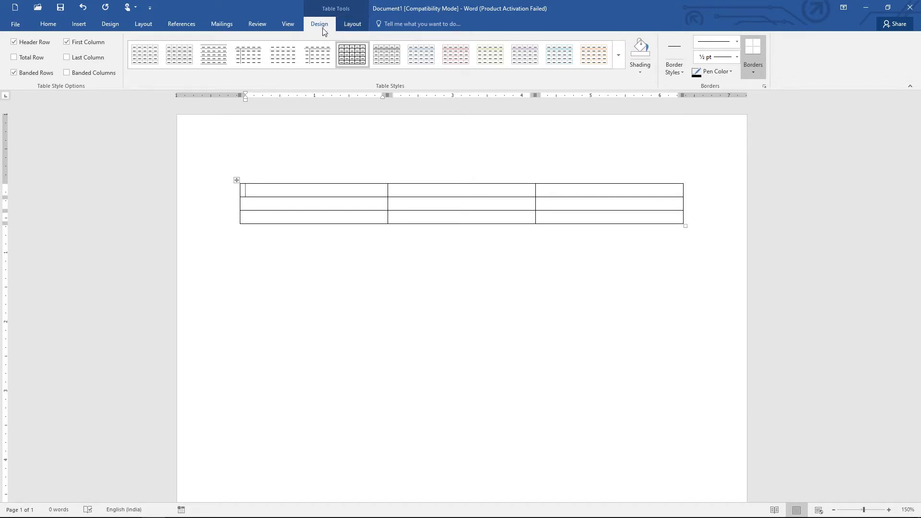
# Step: Browse the table's Layout and Design tools, then select the table's first row
pyautogui.click(356, 27)
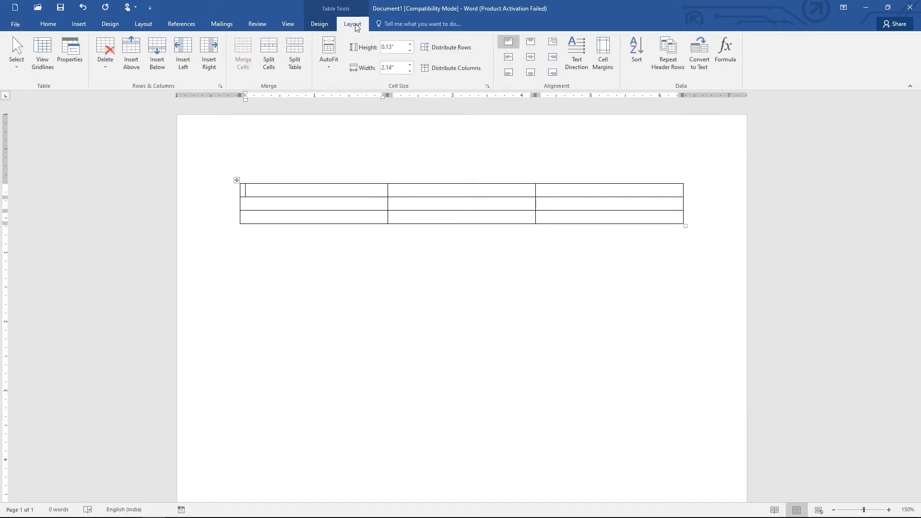
pyautogui.click(323, 24)
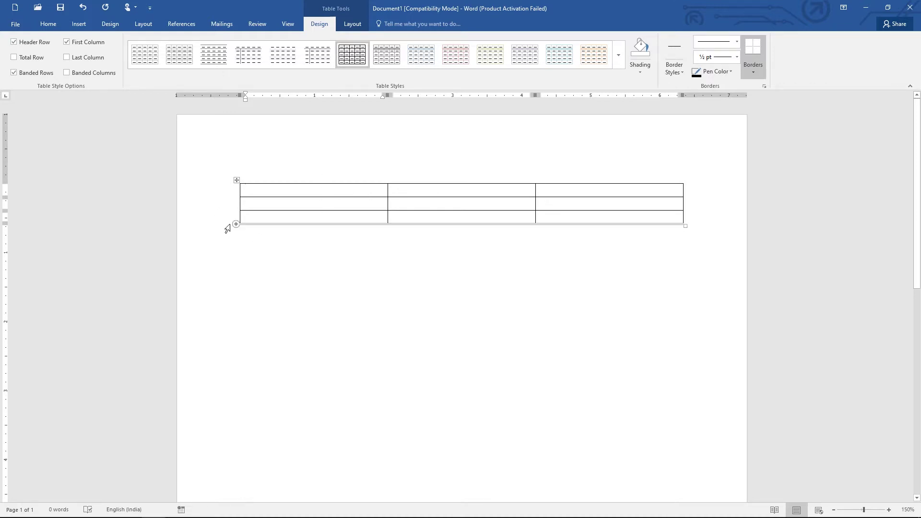
pyautogui.click(209, 196)
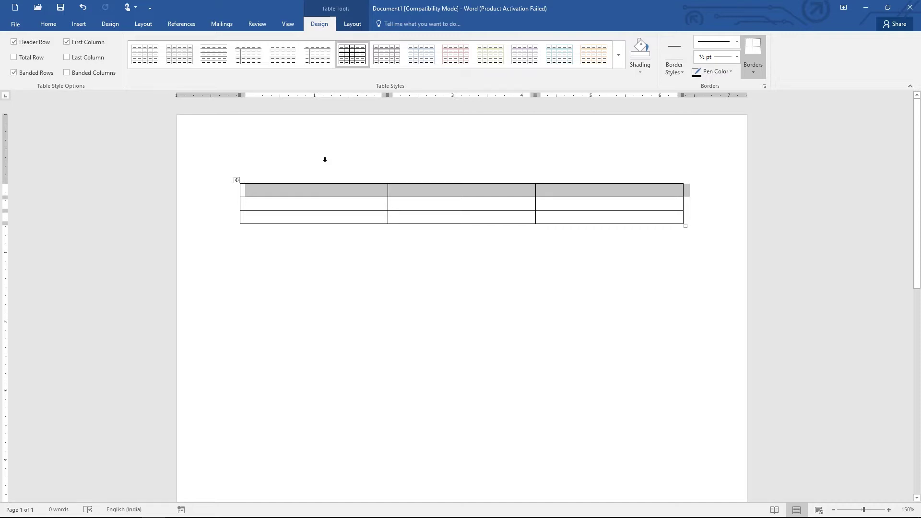
pyautogui.click(324, 160)
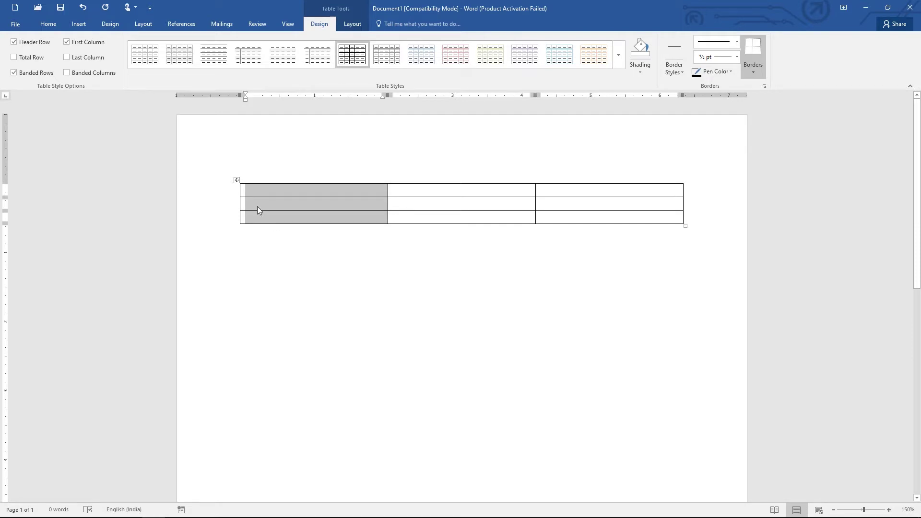
pyautogui.click(237, 180)
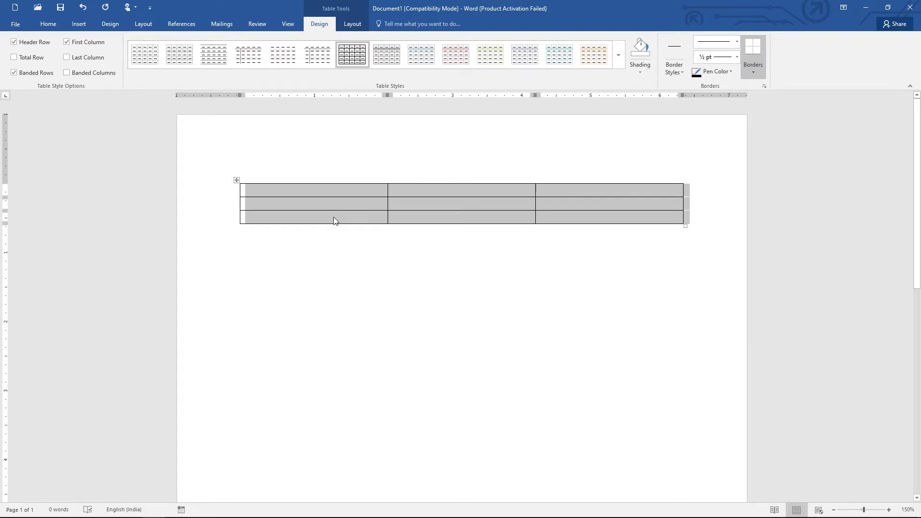
pyautogui.click(300, 192)
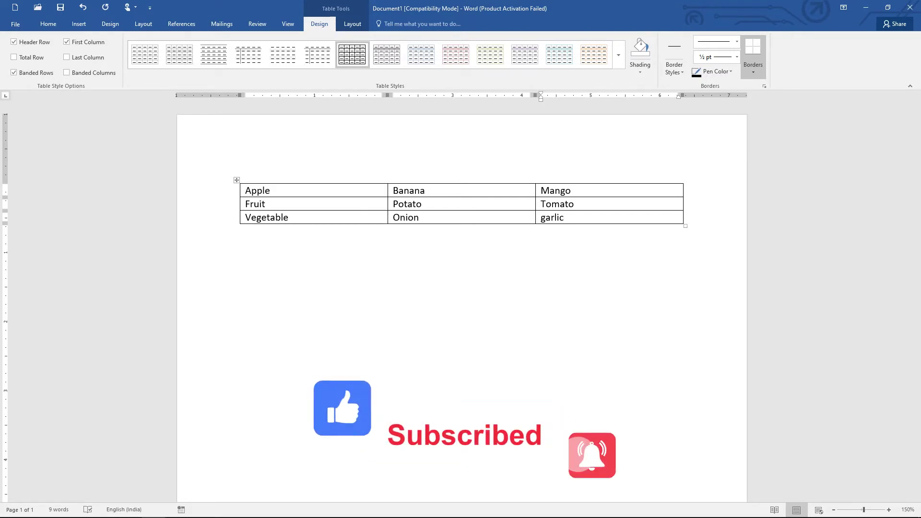
# Step: Add two empty rows to the end of the table with Tab
pyautogui.press('Tab')
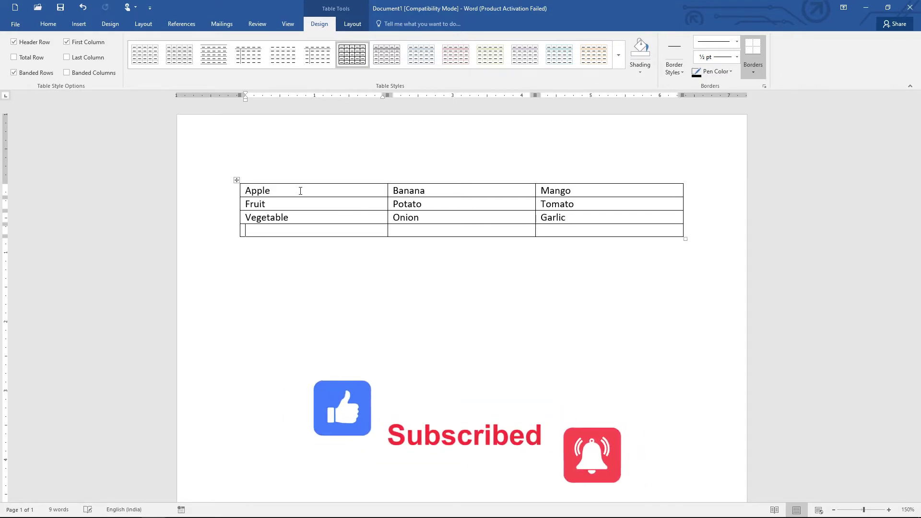
pyautogui.press('Tab')
pyautogui.press('Tab')
pyautogui.press('Tab')
pyautogui.press('Tab')
pyautogui.press('Tab')
pyautogui.press('Tab')
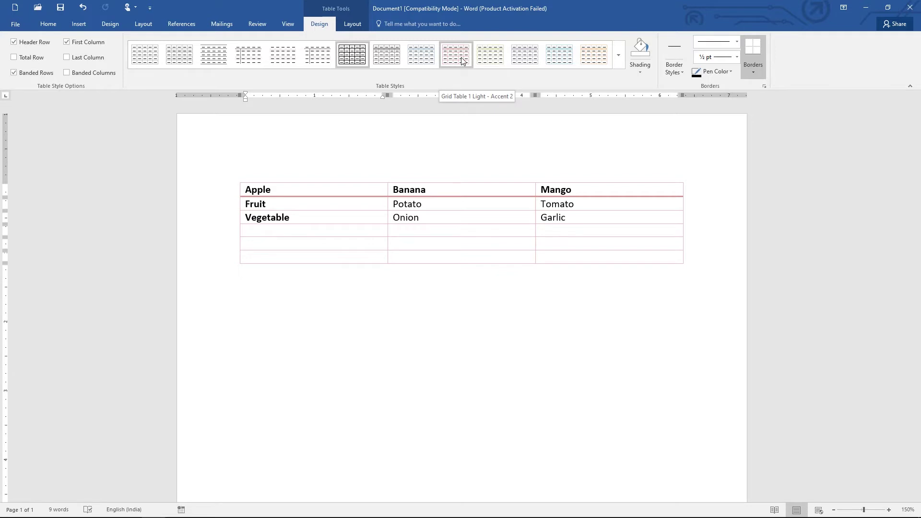
# Step: Apply the Grid Table 1 Light – Accent 2 style to the table
pyautogui.click(619, 63)
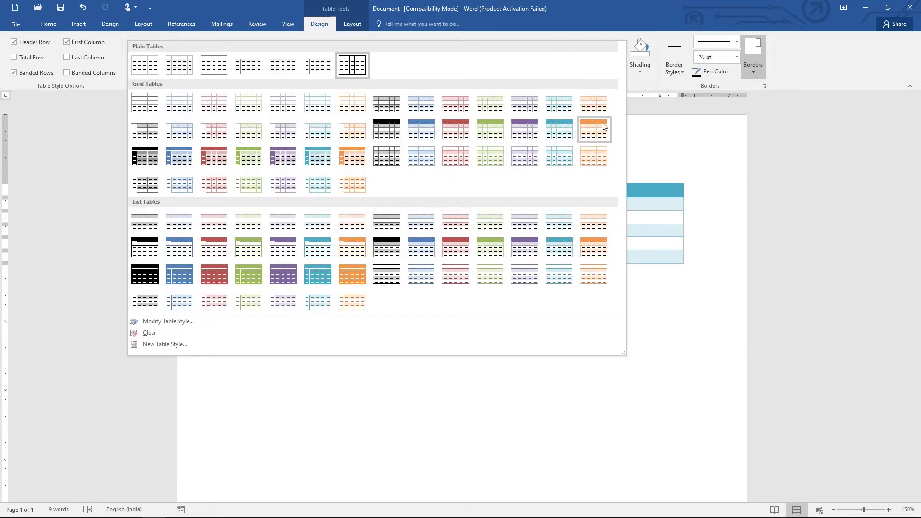
pyautogui.click(638, 71)
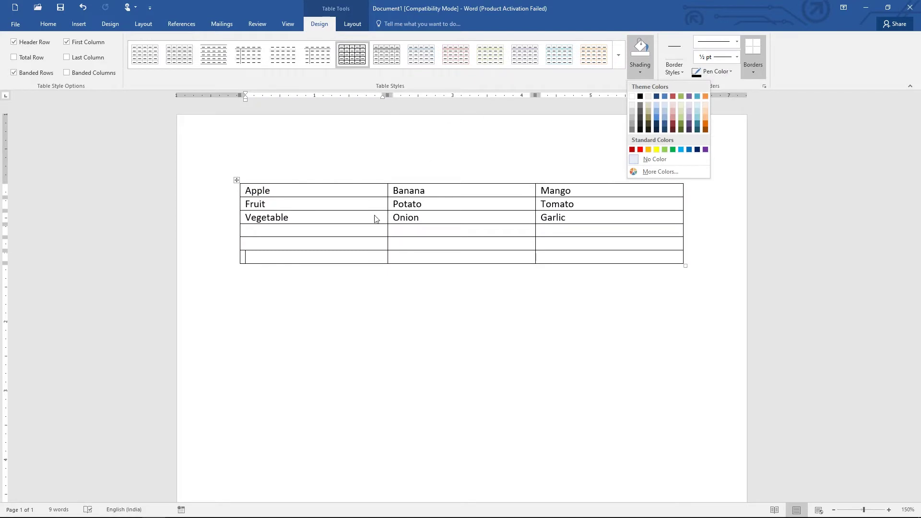
pyautogui.click(236, 180)
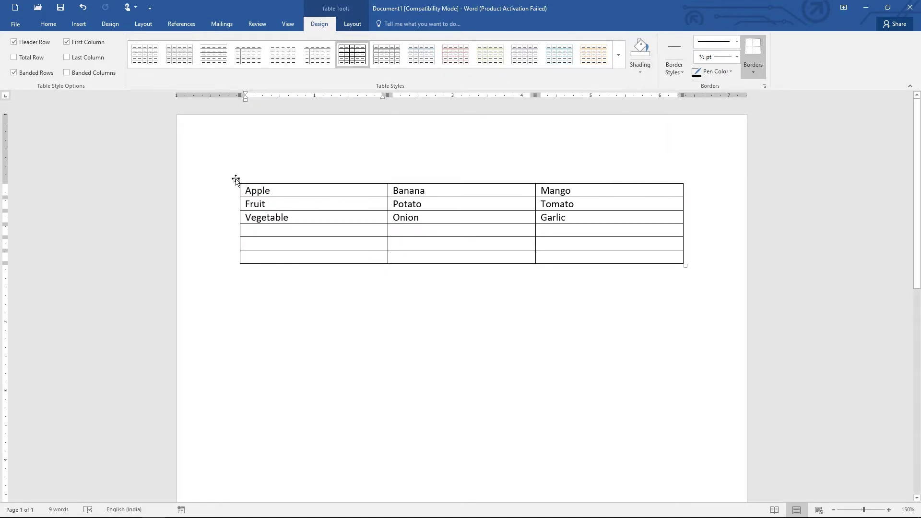
pyautogui.click(455, 54)
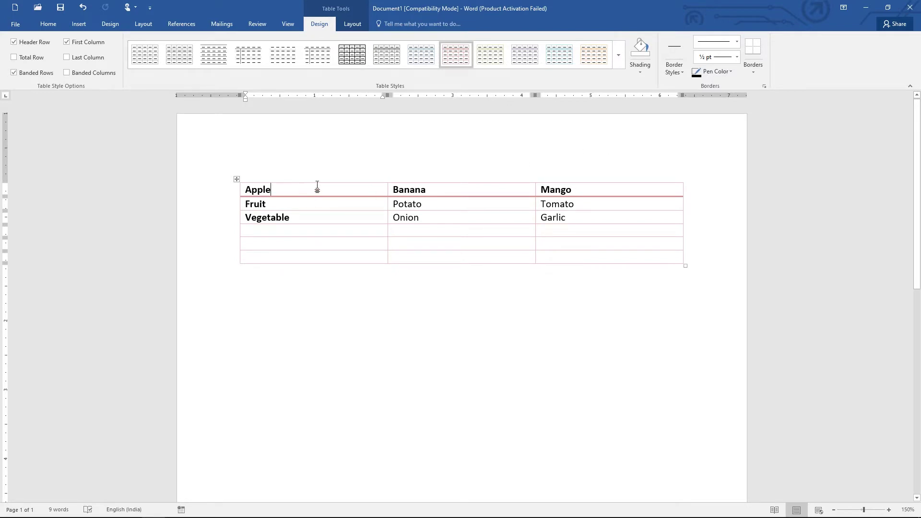
pyautogui.click(642, 70)
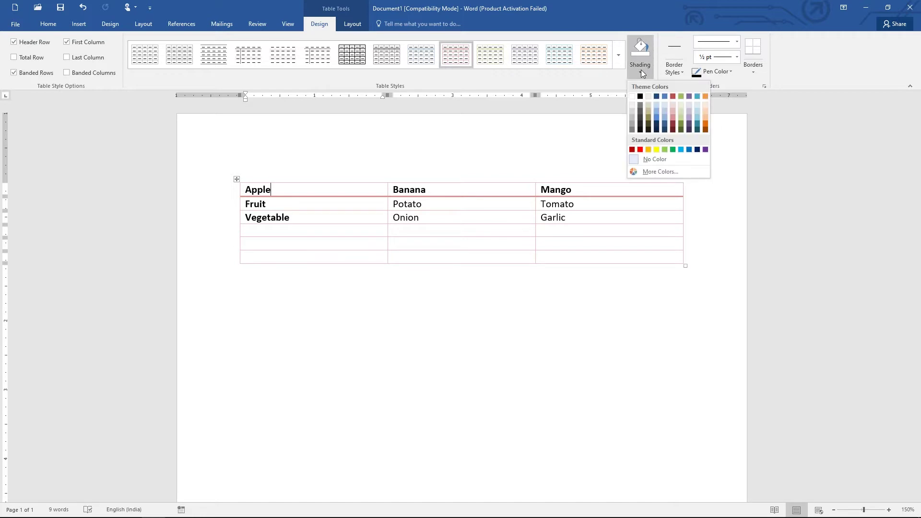
pyautogui.click(657, 150)
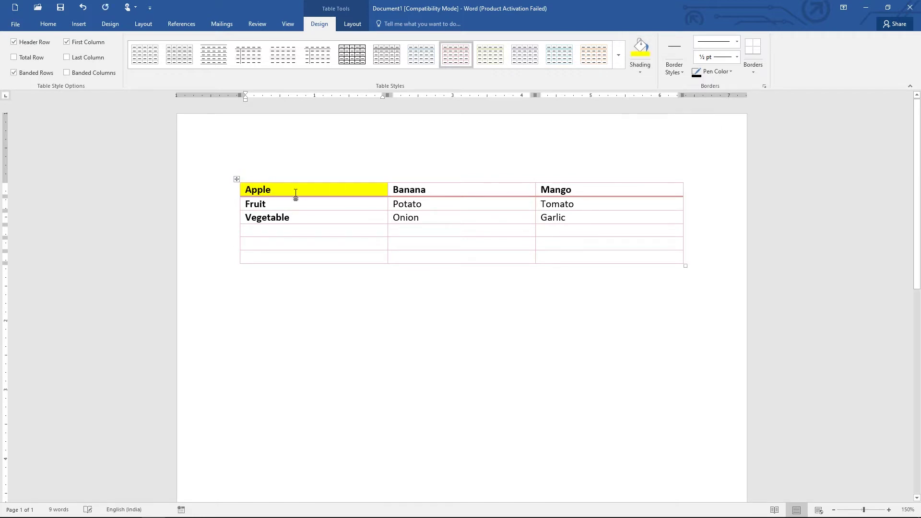
pyautogui.click(236, 180)
pyautogui.click(640, 71)
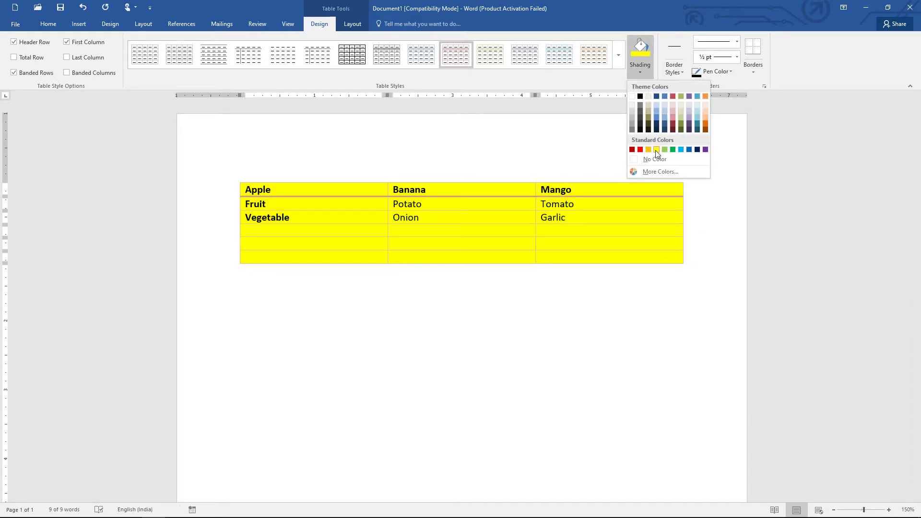
pyautogui.click(656, 149)
pyautogui.hotkey('ctrl', 'z')
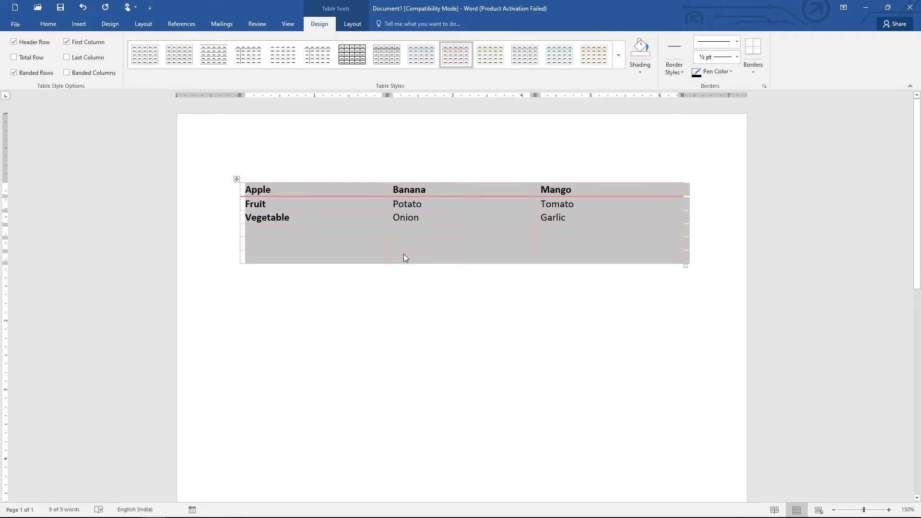
pyautogui.click(404, 254)
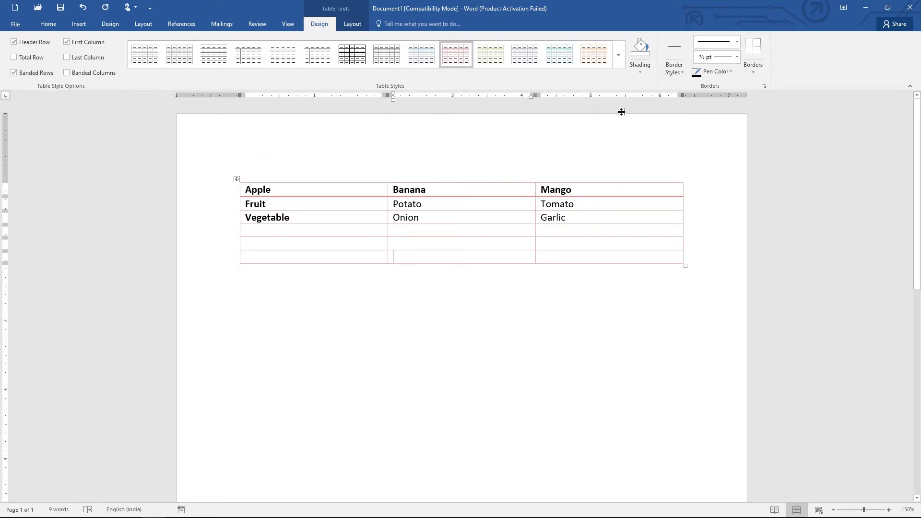
pyautogui.click(678, 75)
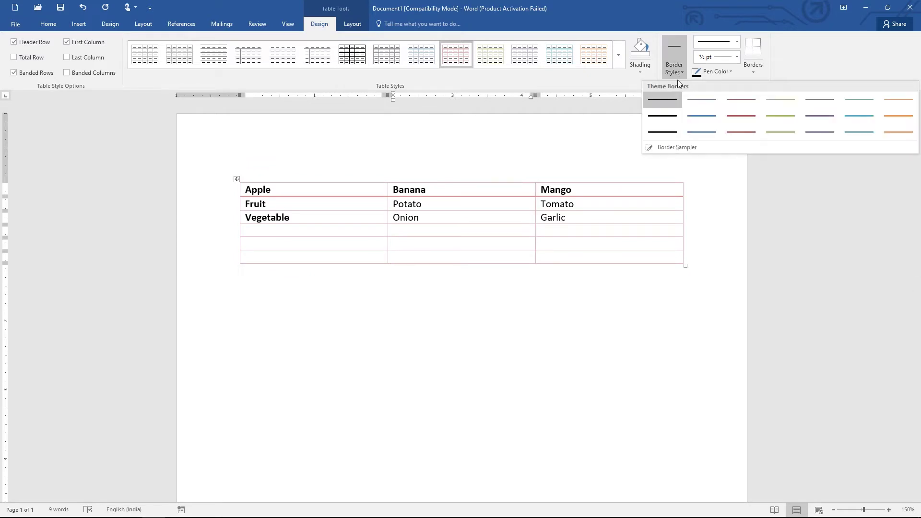
# Step: Paint a blue 1½ pt border on the edges of the fifth-row middle cell
pyautogui.click(714, 117)
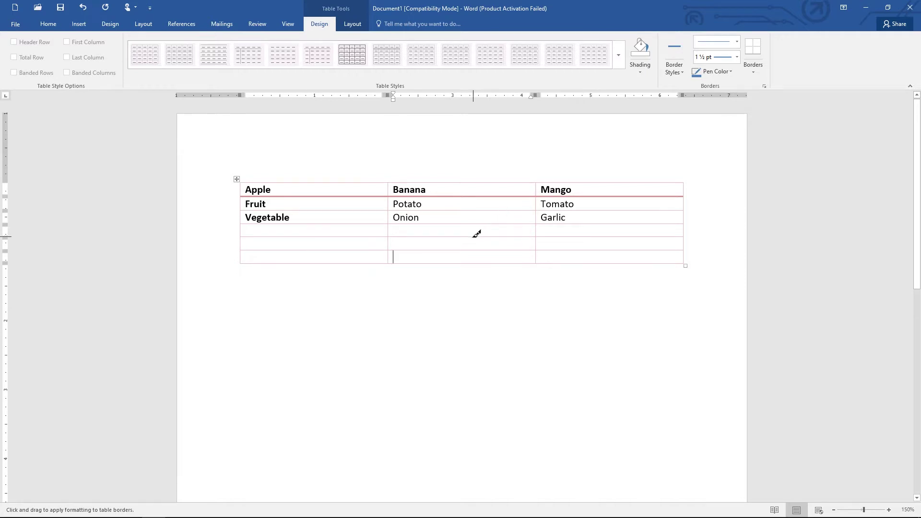
pyautogui.click(465, 249)
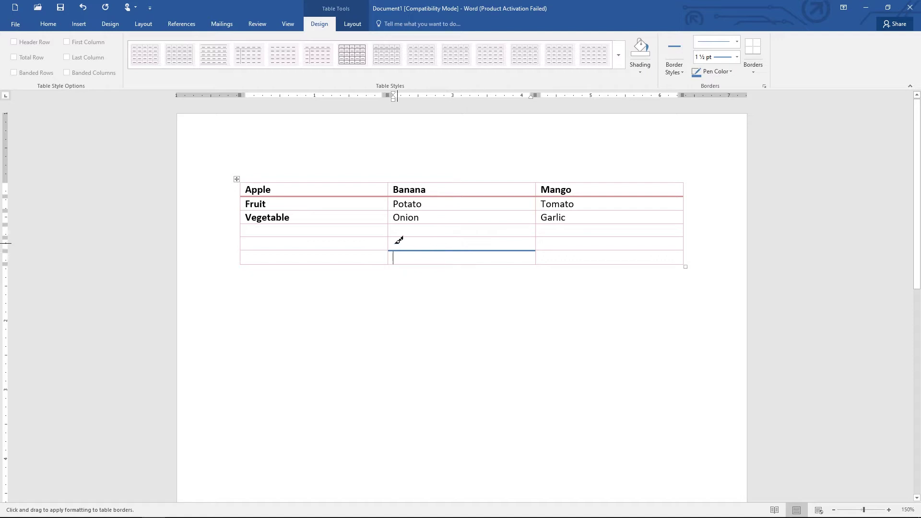
pyautogui.click(536, 242)
pyautogui.click(504, 235)
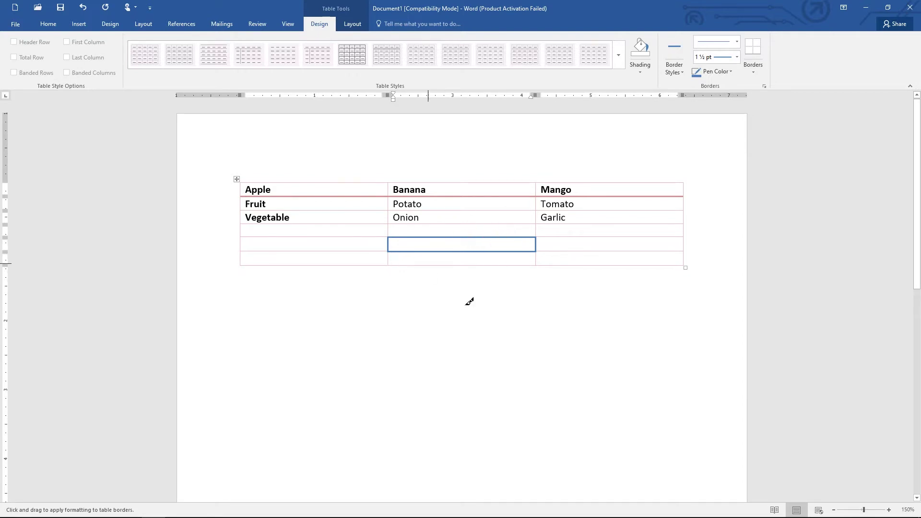
pyautogui.click(737, 45)
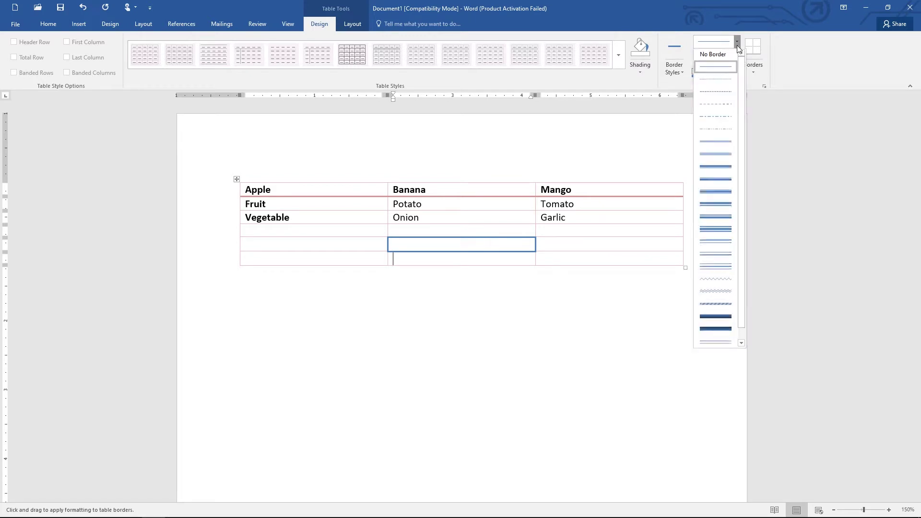
# Step: Paint 3 pt double borders in blue and green on fourth-row cells, then undo them
pyautogui.click(717, 190)
pyautogui.click(561, 236)
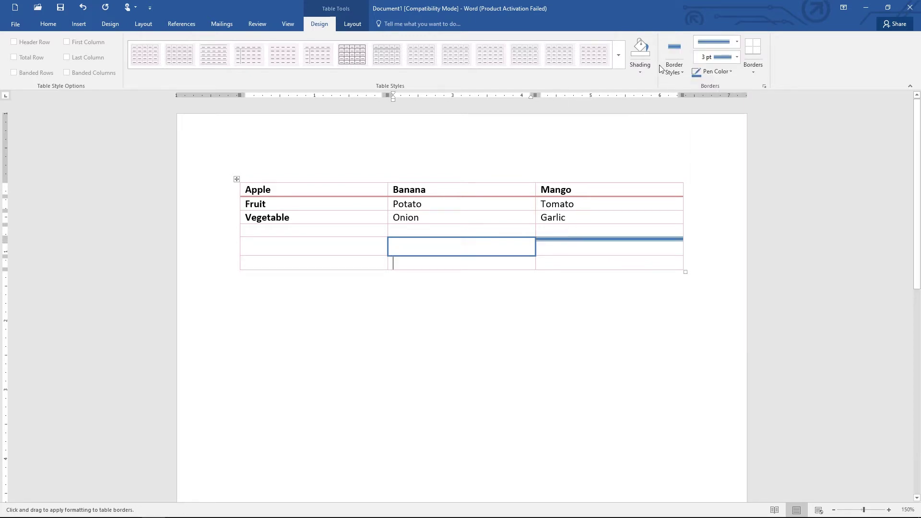
pyautogui.click(732, 71)
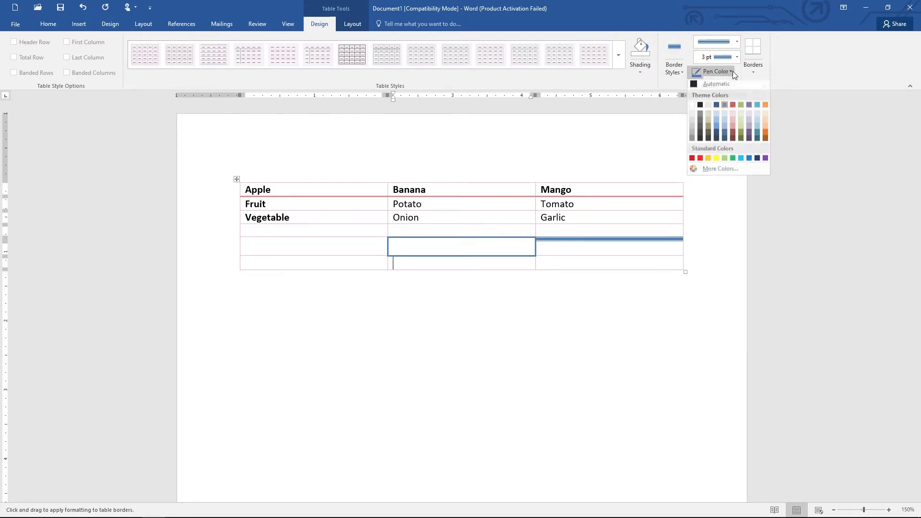
pyautogui.click(741, 108)
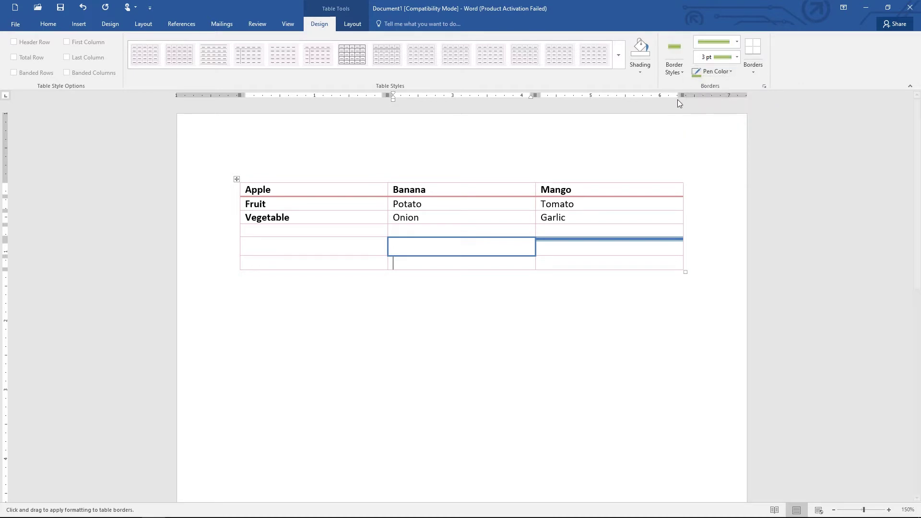
pyautogui.click(596, 224)
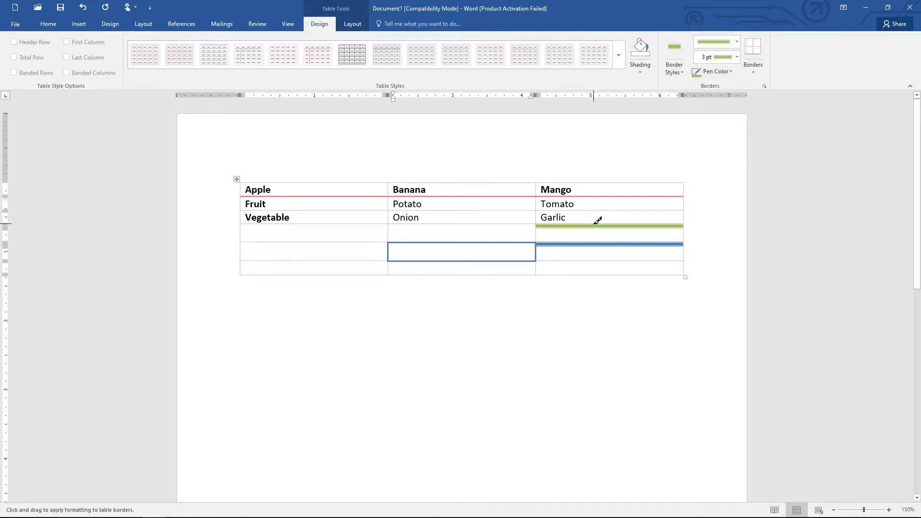
pyautogui.hotkey('ctrl', 'z')
pyautogui.hotkey('ctrl', 'z')
pyautogui.hotkey('ctrl', 'z')
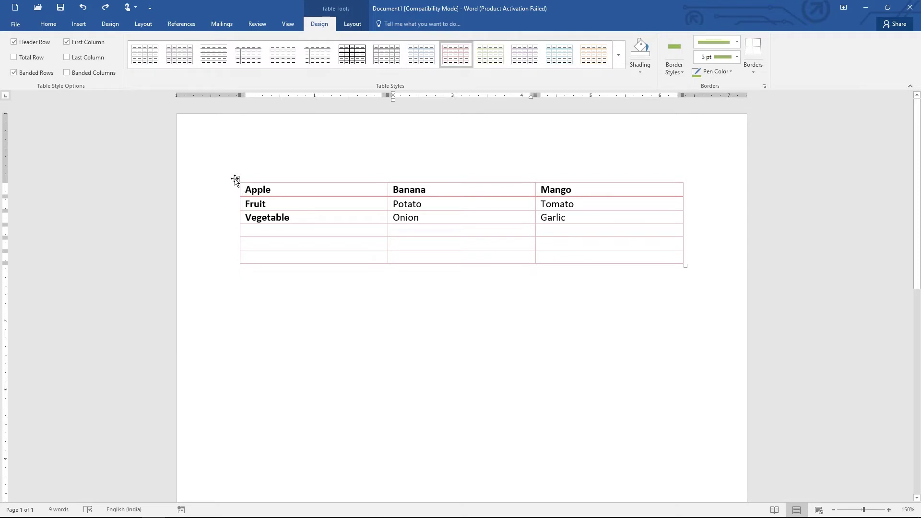
# Step: Apply the plain Table Grid style and choose a ½ pt black border style
pyautogui.click(145, 54)
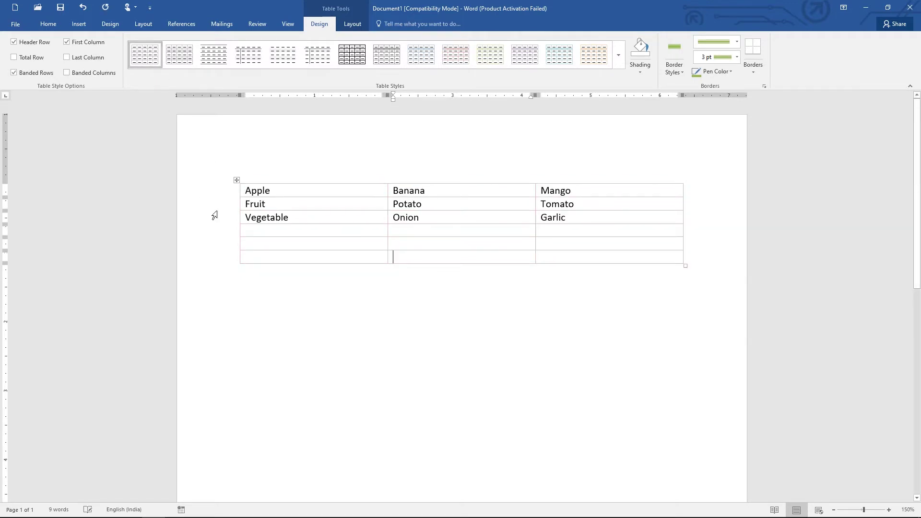
pyautogui.click(236, 180)
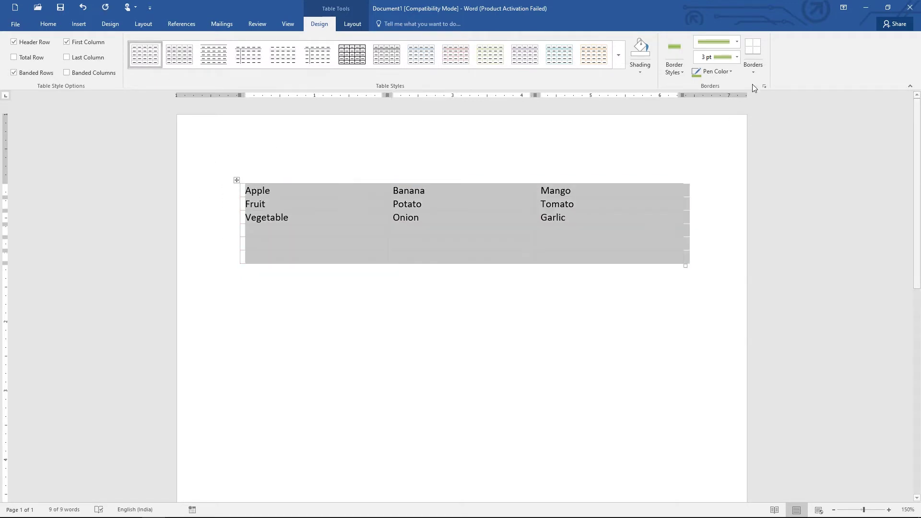
pyautogui.click(752, 71)
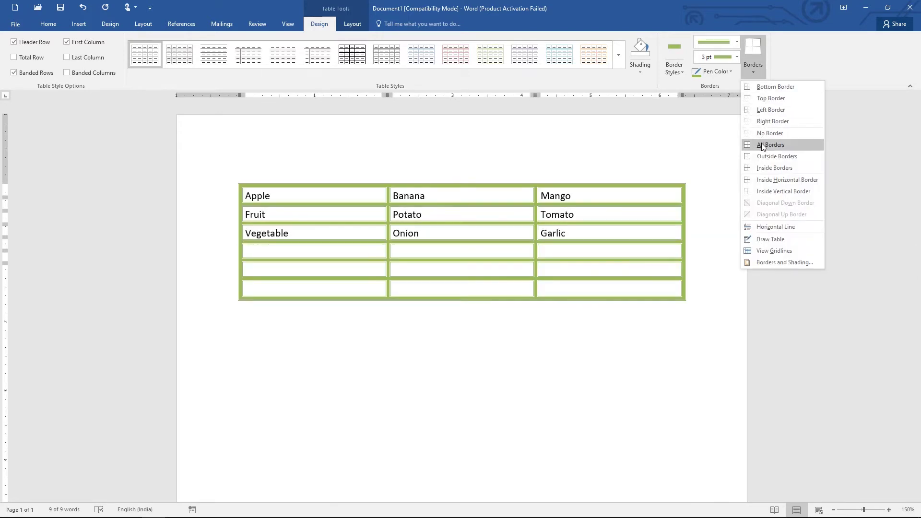
pyautogui.click(677, 69)
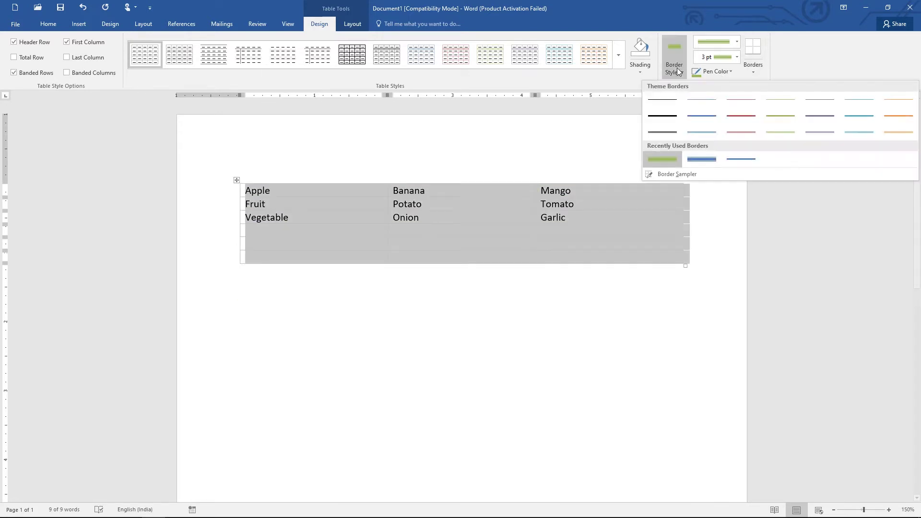
pyautogui.click(664, 102)
pyautogui.click(753, 72)
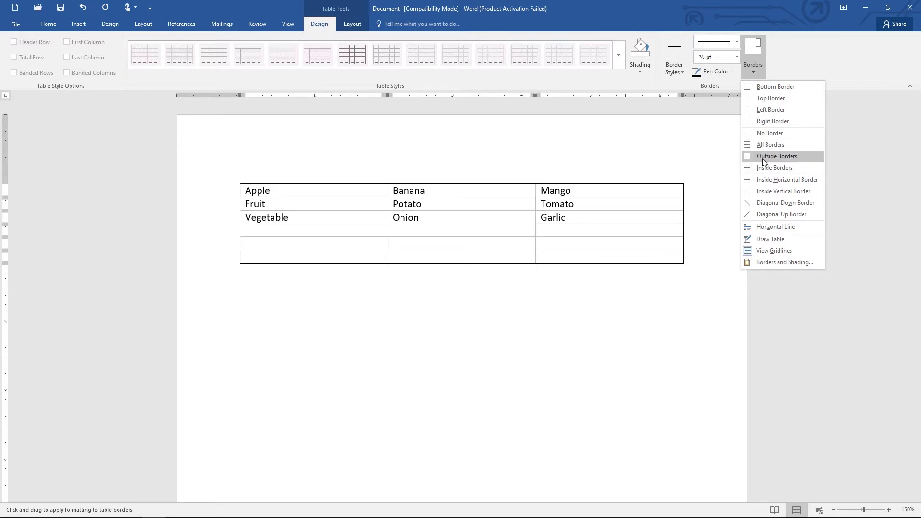
pyautogui.click(770, 71)
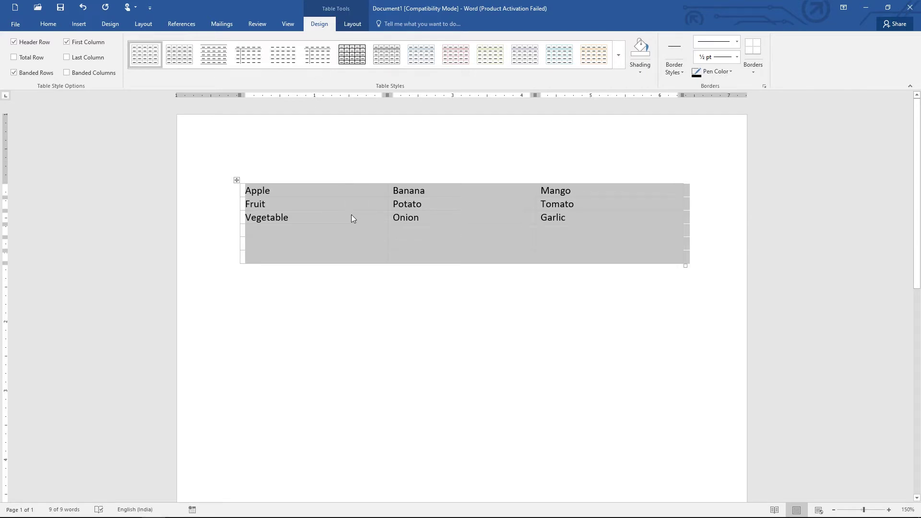
pyautogui.click(342, 227)
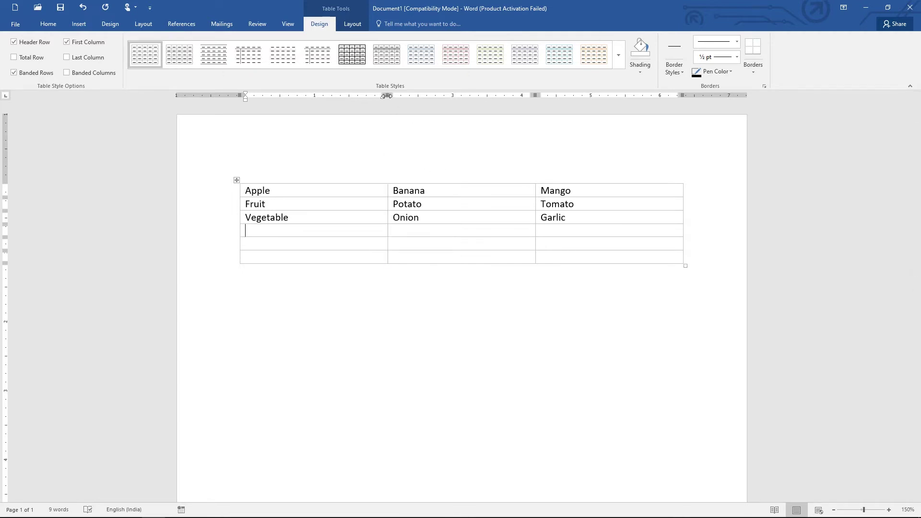
# Step: Narrow the first and Banana columns and make the Apple row taller on the rulers
pyautogui.moveTo(386, 95)
pyautogui.mouseDown()
pyautogui.moveTo(375, 97)
pyautogui.moveTo(383, 98)
pyautogui.mouseUp()
pyautogui.moveTo(534, 96)
pyautogui.mouseDown()
pyautogui.moveTo(572, 98)
pyautogui.moveTo(450, 97)
pyautogui.mouseUp()
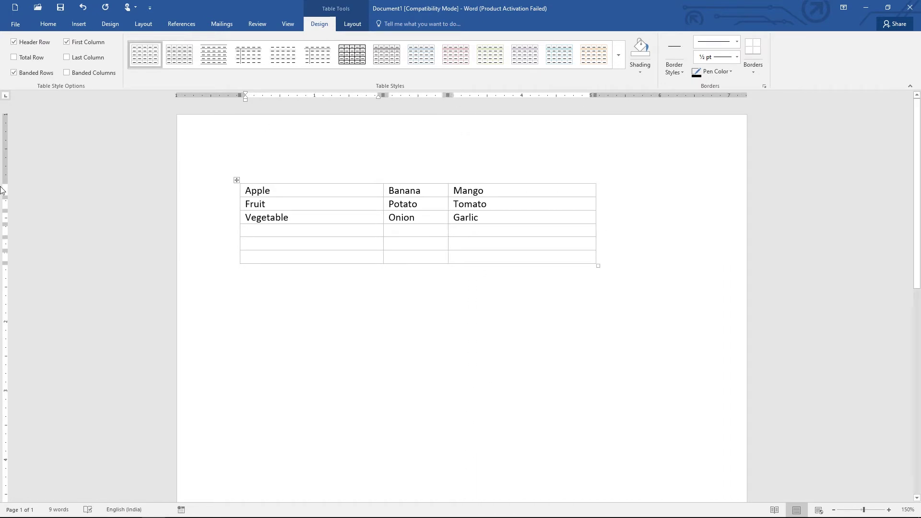
pyautogui.moveTo(6, 197); pyautogui.dragTo(6, 205)
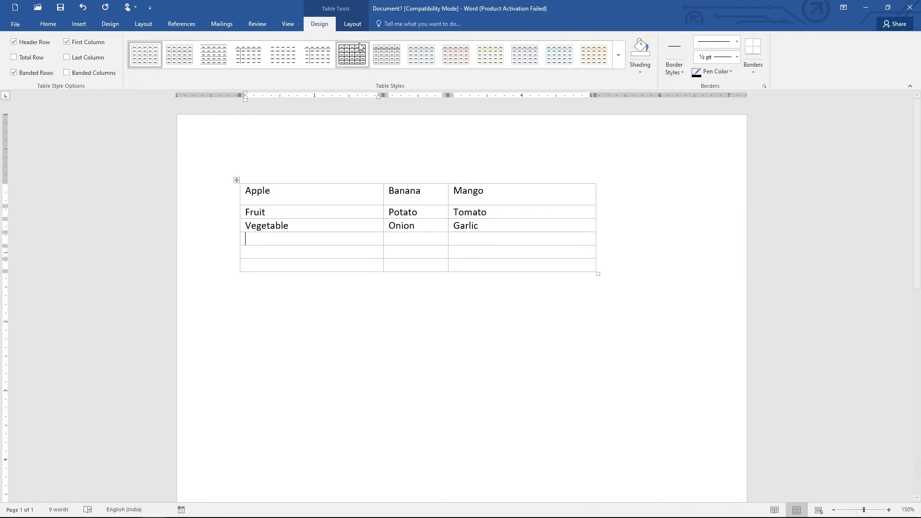
pyautogui.click(353, 24)
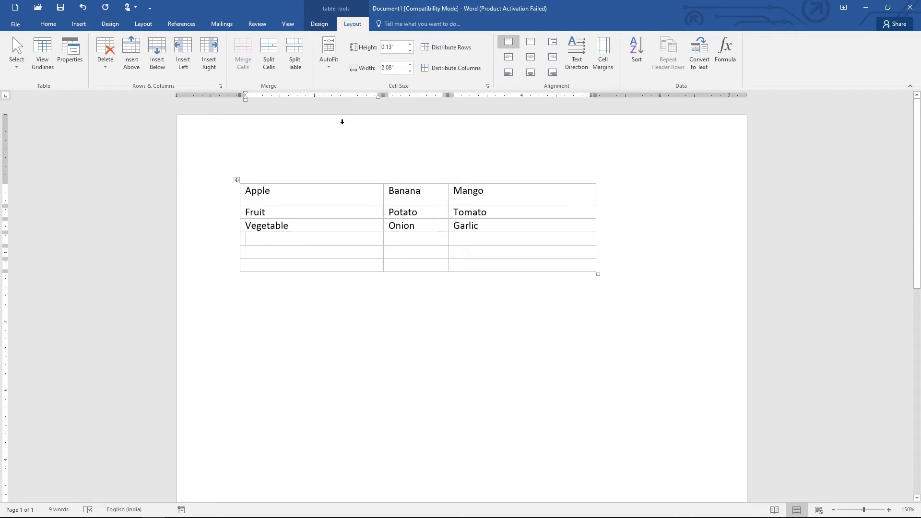
# Step: Distribute rows and columns evenly, then select a single cell and the first column
pyautogui.click(457, 51)
pyautogui.click(453, 68)
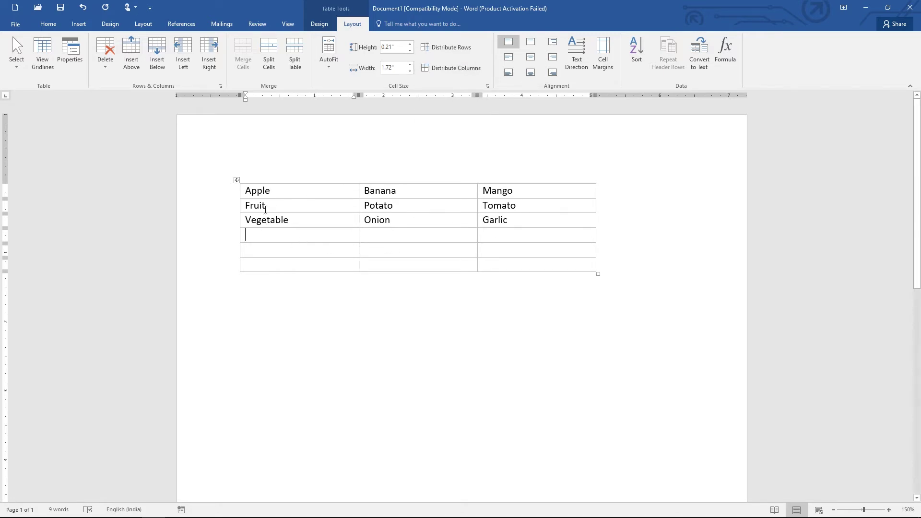
pyautogui.click(17, 71)
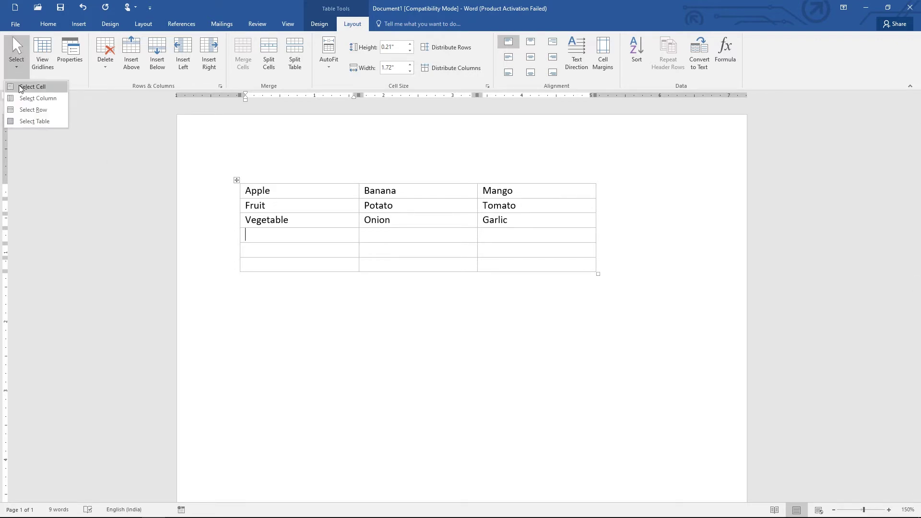
pyautogui.click(32, 86)
pyautogui.click(16, 65)
pyautogui.click(24, 99)
# Step: Select the entire table, then deselect it and place the caret after Apple
pyautogui.click(16, 62)
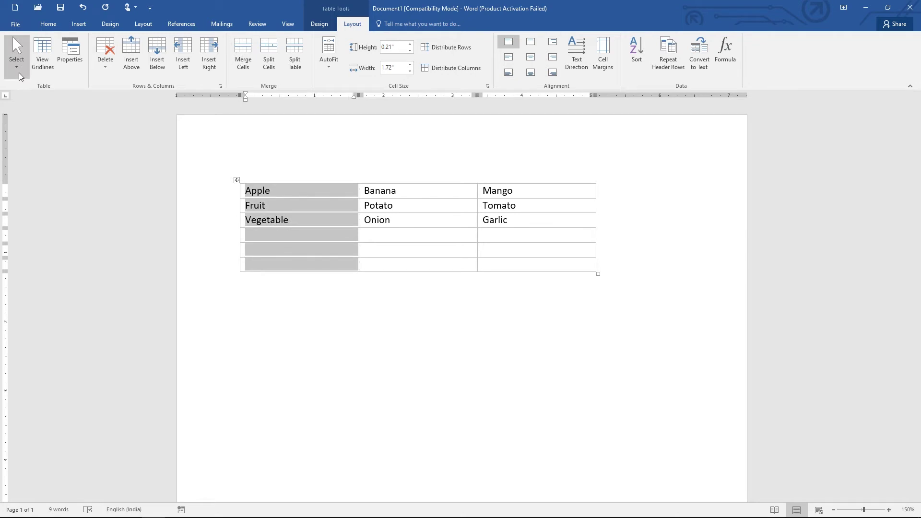
pyautogui.click(26, 121)
pyautogui.click(17, 63)
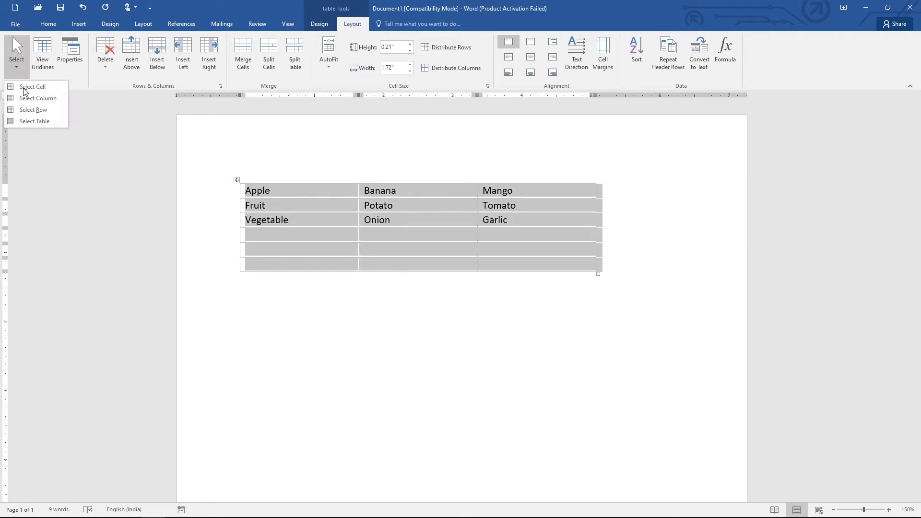
pyautogui.click(27, 121)
pyautogui.click(292, 292)
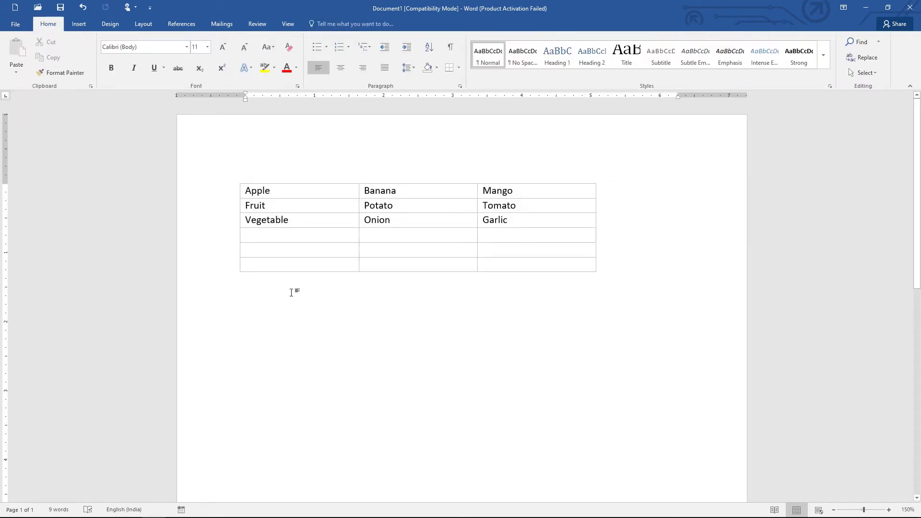
pyautogui.click(286, 190)
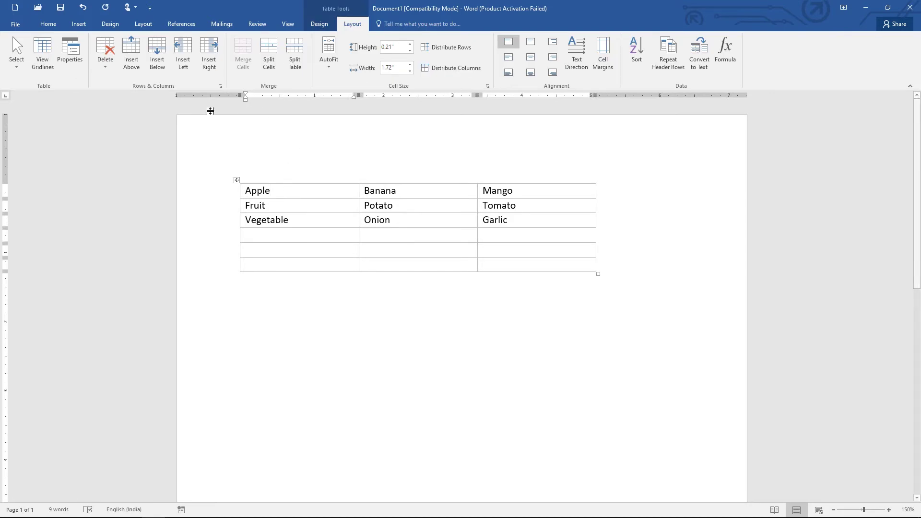
# Step: Insert a row above Apple and three columns on the left, then undo the columns
pyautogui.click(103, 71)
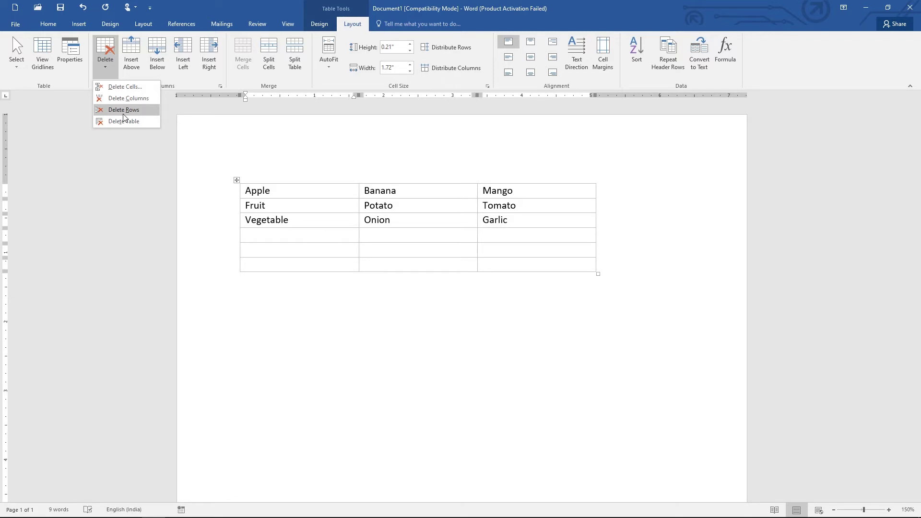
pyautogui.click(287, 192)
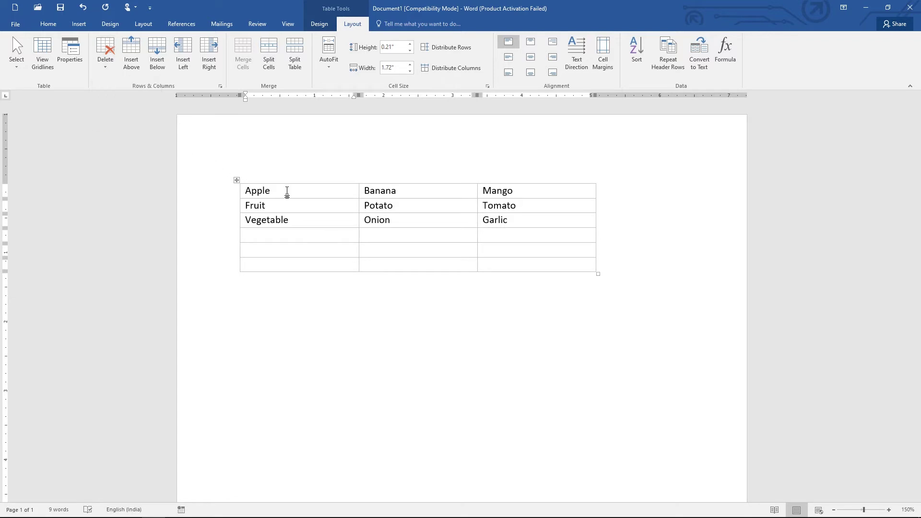
pyautogui.click(137, 70)
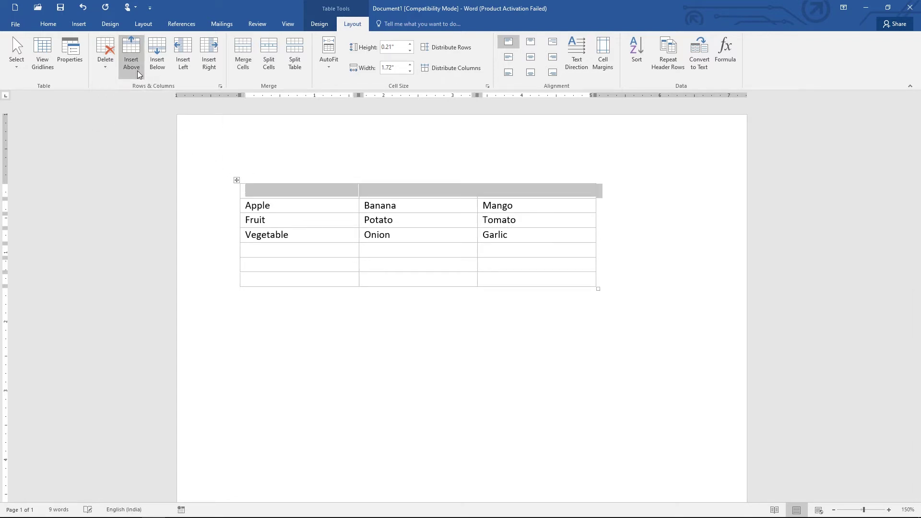
pyautogui.click(177, 70)
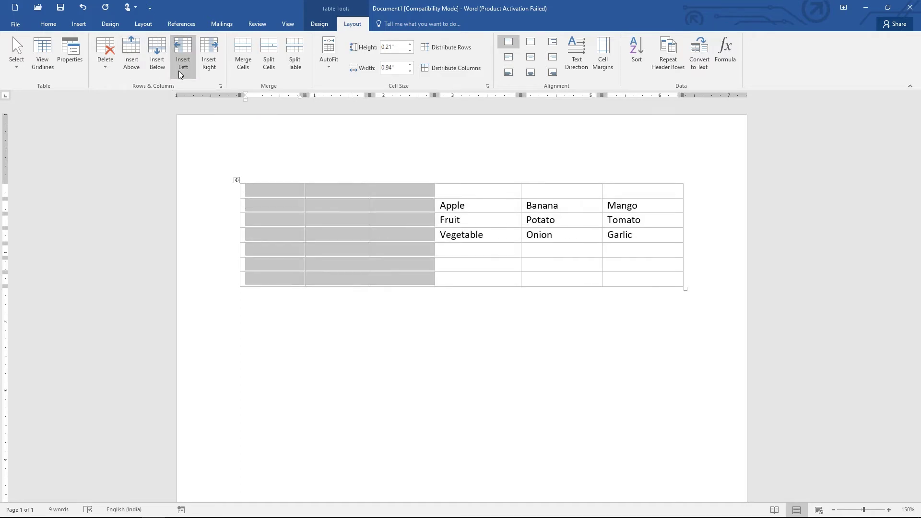
pyautogui.click(319, 192)
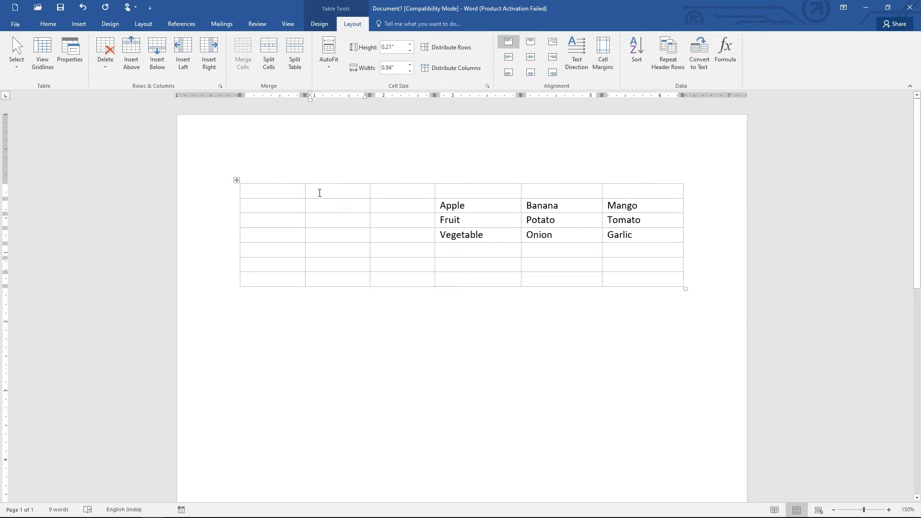
pyautogui.hotkey('ctrl', 'z')
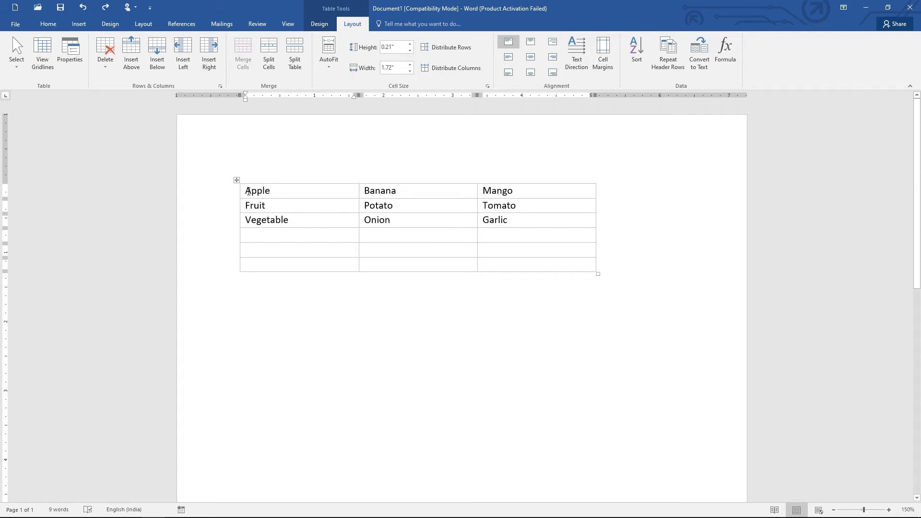
# Step: Rotate the Apple cell's text through both vertical directions and back to horizontal
pyautogui.click(575, 69)
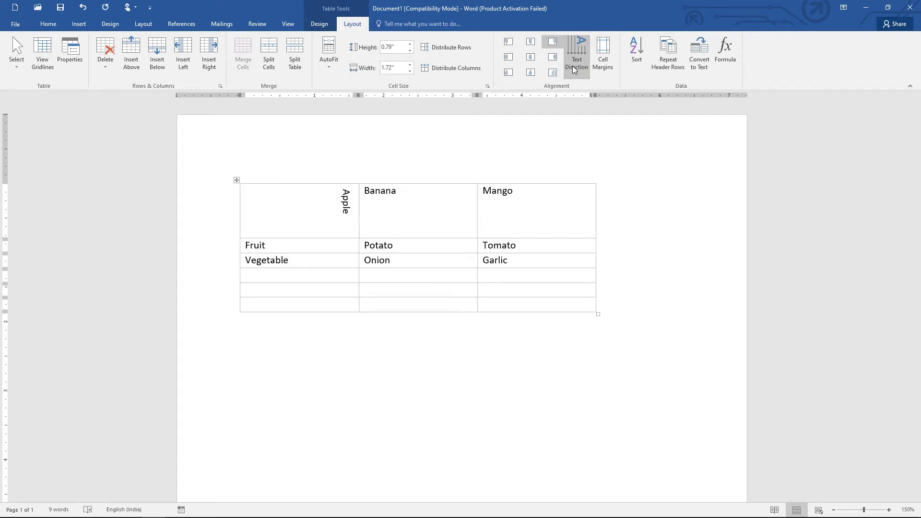
pyautogui.click(575, 70)
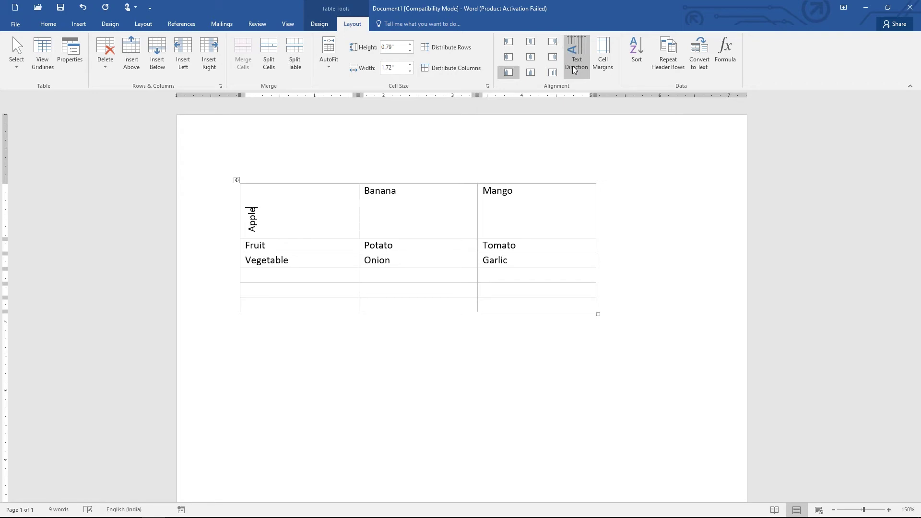
pyautogui.click(574, 70)
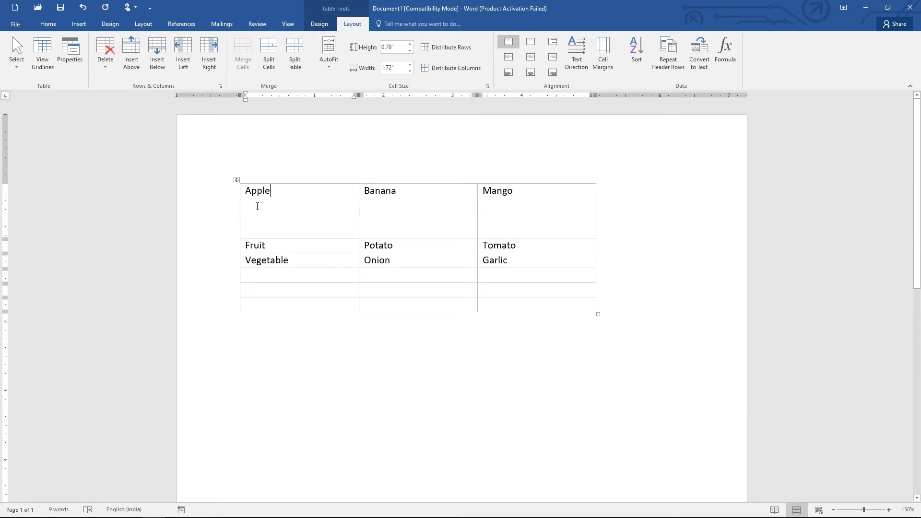
pyautogui.click(79, 24)
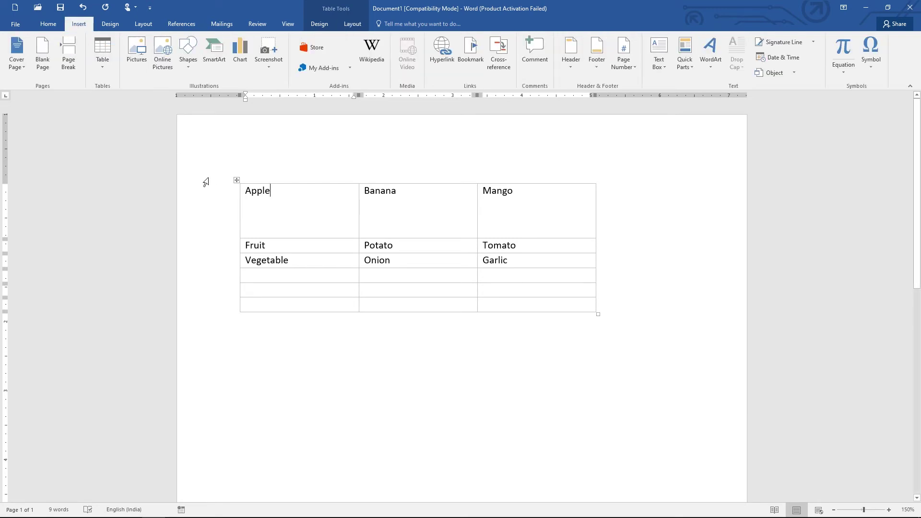
# Step: Clear the fruit table's text and delete the whole table
pyautogui.click(237, 180)
pyautogui.press('Delete')
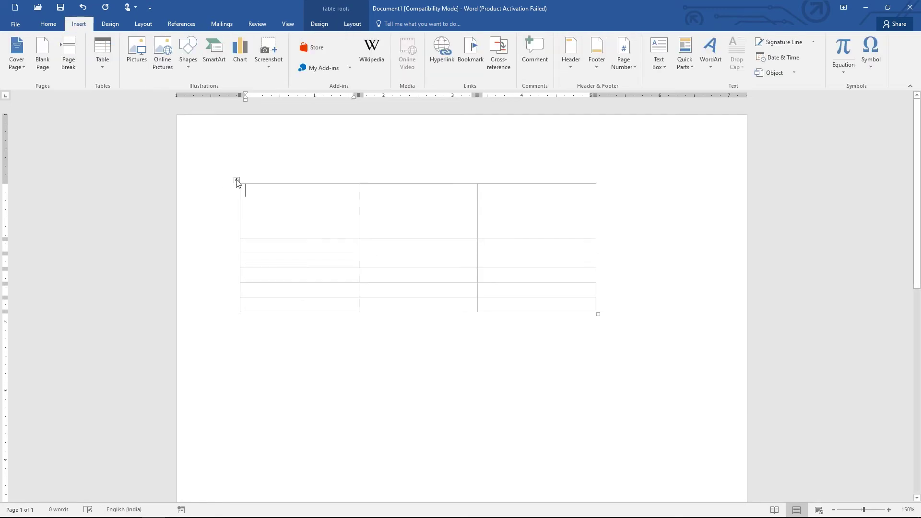
pyautogui.click(236, 179)
pyautogui.rightClick(237, 180)
pyautogui.click(257, 246)
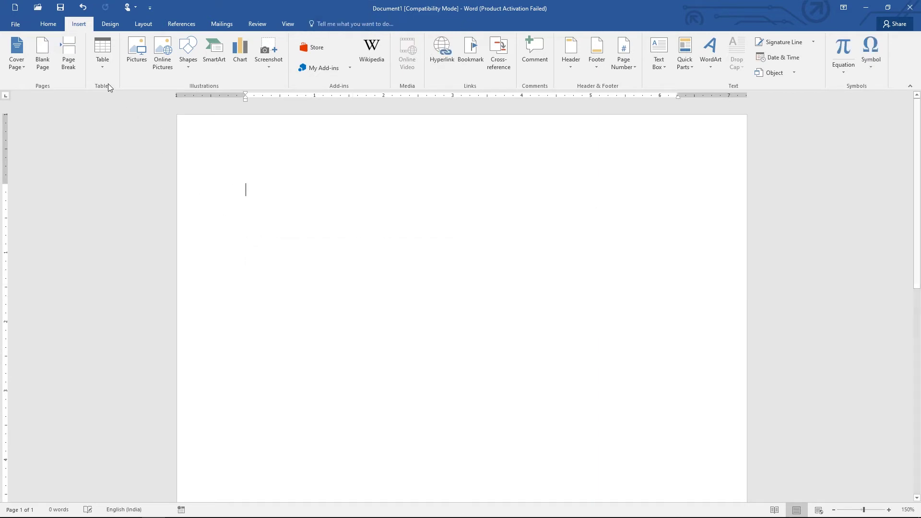
# Step: Insert a 5-column, 2-row table and look over its Design and Layout tools
pyautogui.click(102, 72)
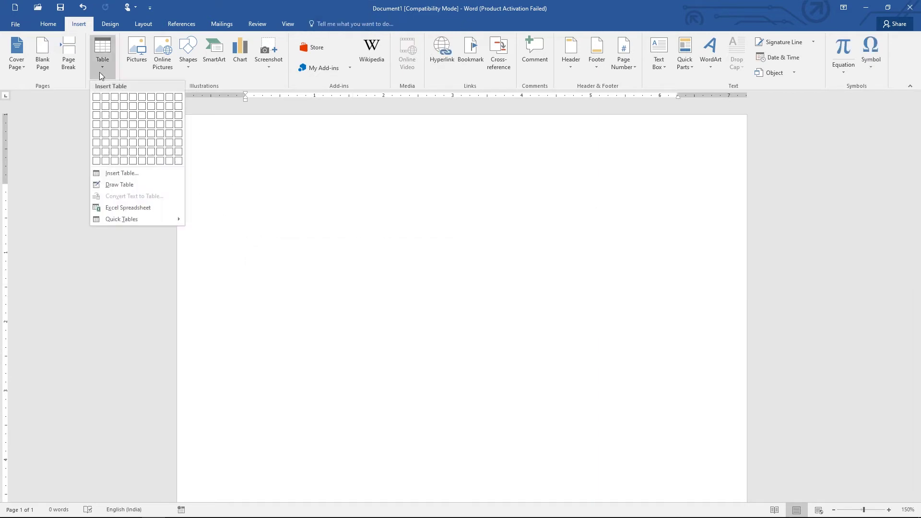
pyautogui.click(122, 173)
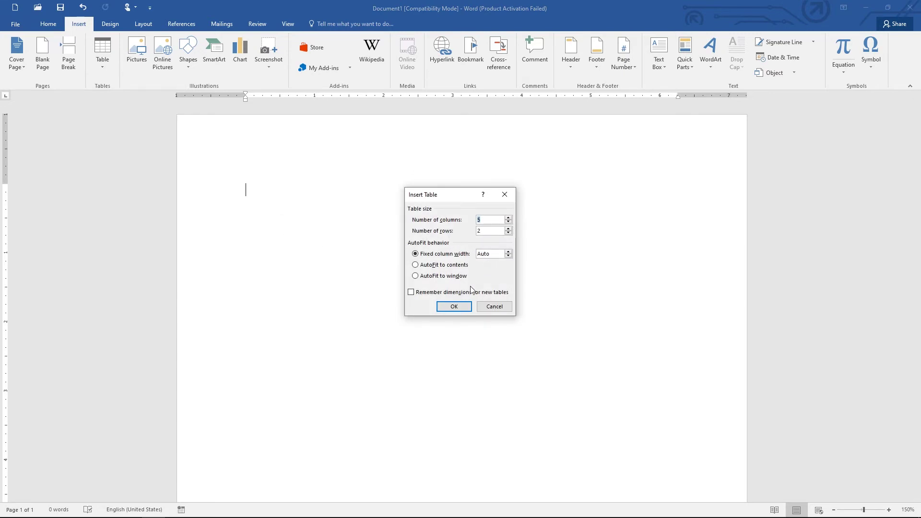
pyautogui.click(463, 307)
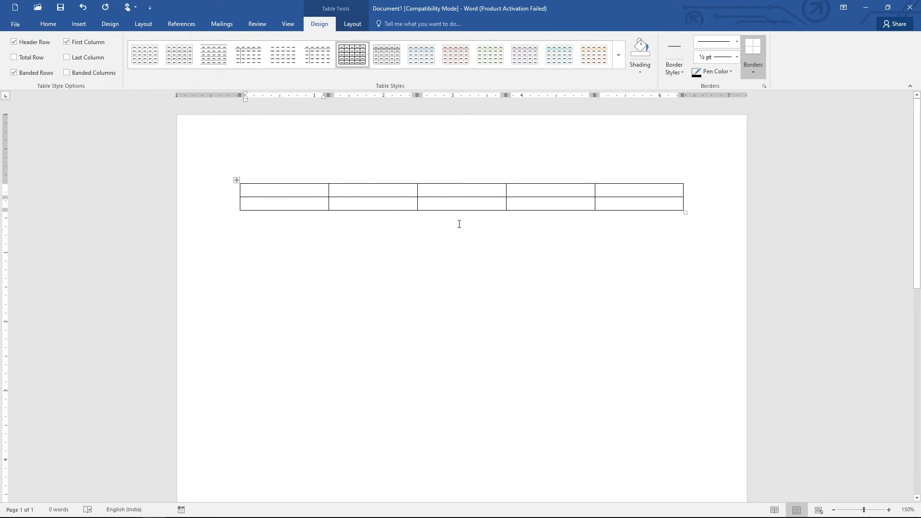
pyautogui.click(350, 24)
pyautogui.click(322, 24)
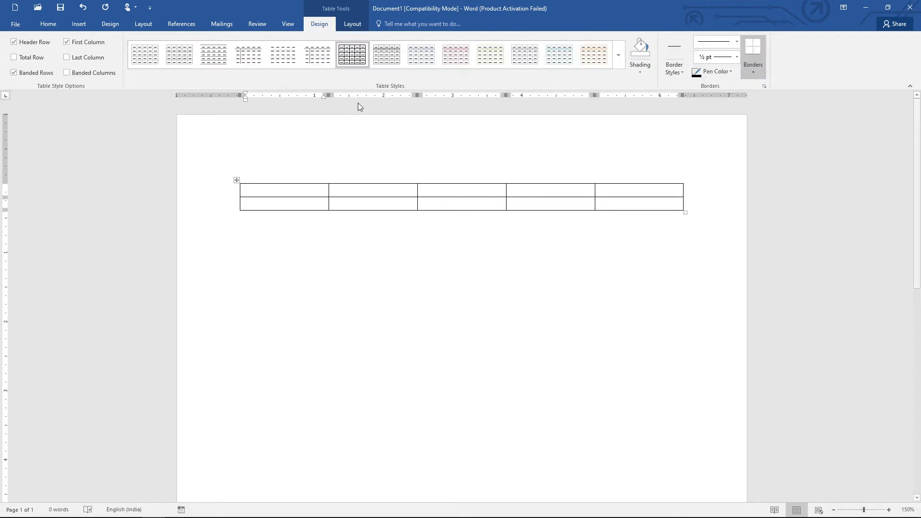
pyautogui.click(352, 24)
pyautogui.click(321, 25)
pyautogui.click(353, 24)
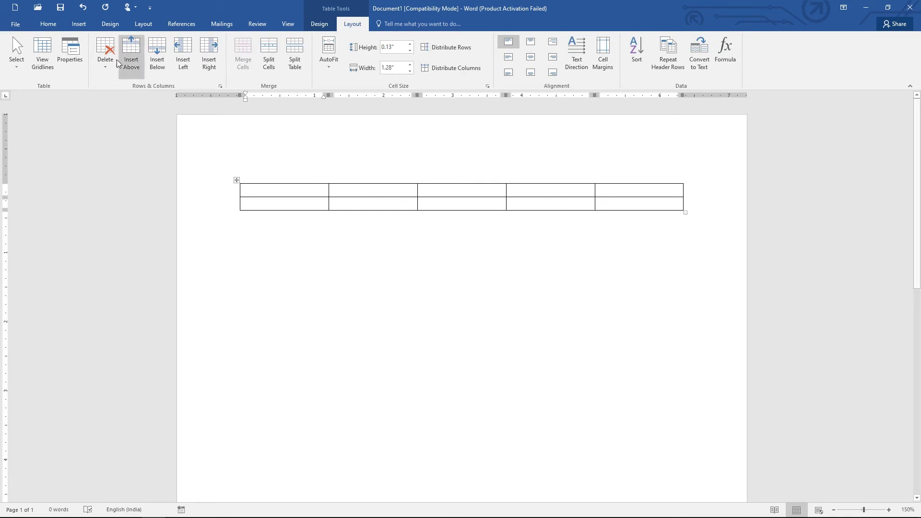
pyautogui.click(81, 24)
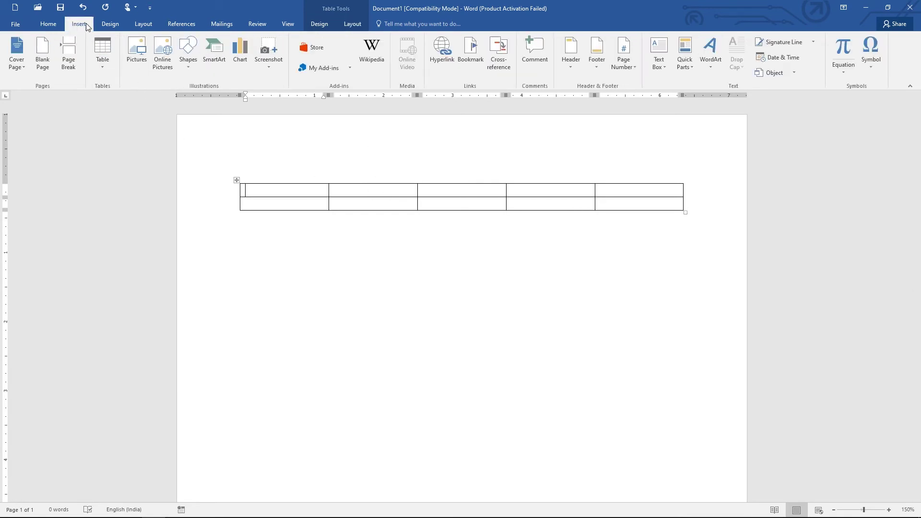
# Step: Delete the trial 5-by-2 table
pyautogui.rightClick(238, 180)
pyautogui.click(270, 246)
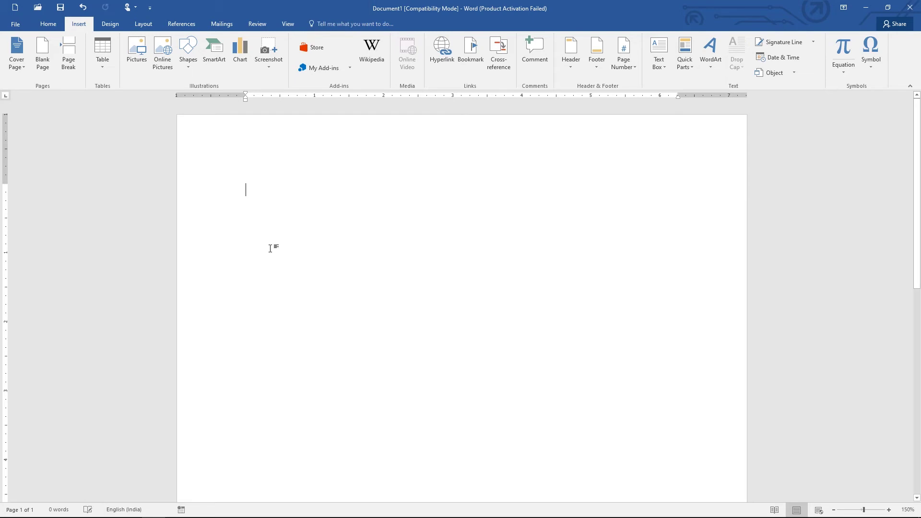
pyautogui.click(106, 68)
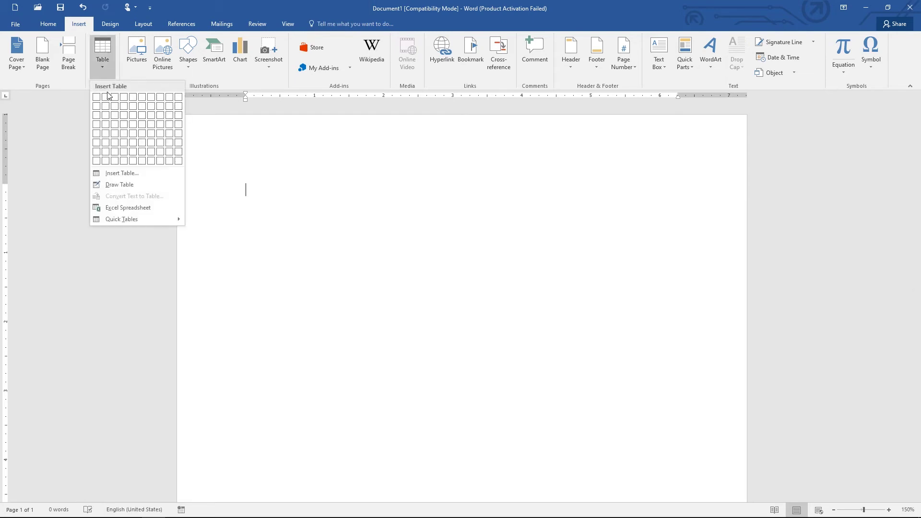
# Step: Insert a 3x3 table and drag its bottom border down to heighten the last row
pyautogui.click(116, 115)
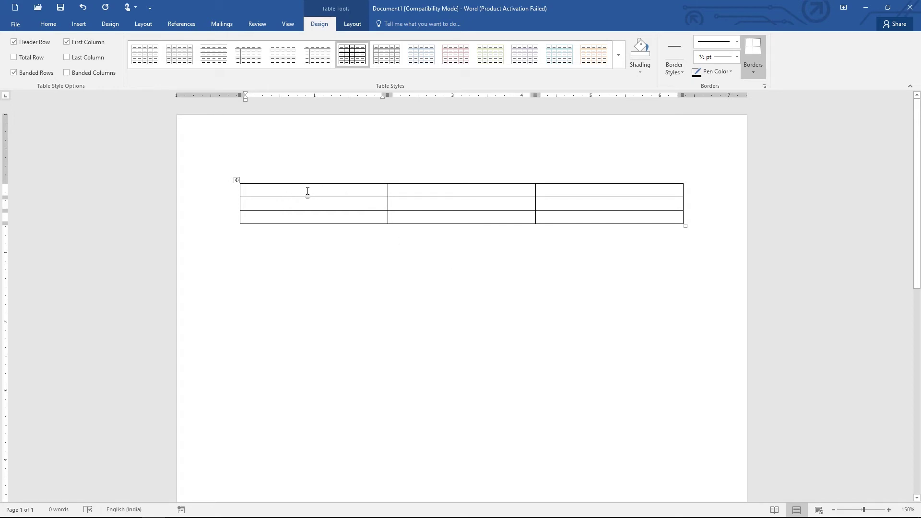
pyautogui.moveTo(292, 223); pyautogui.dragTo(352, 252)
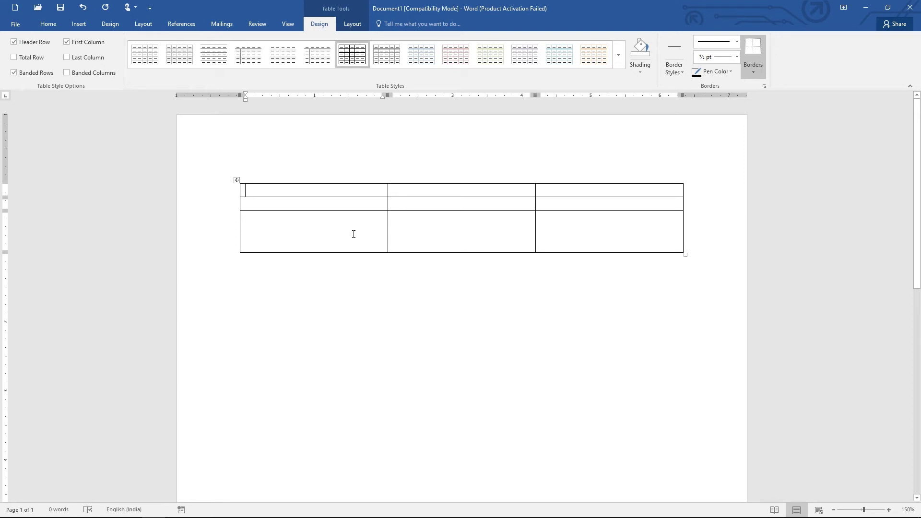
pyautogui.click(79, 24)
# Step: With Draw Table, split the first cell vertically and the lower left cell horizontally
pyautogui.click(108, 68)
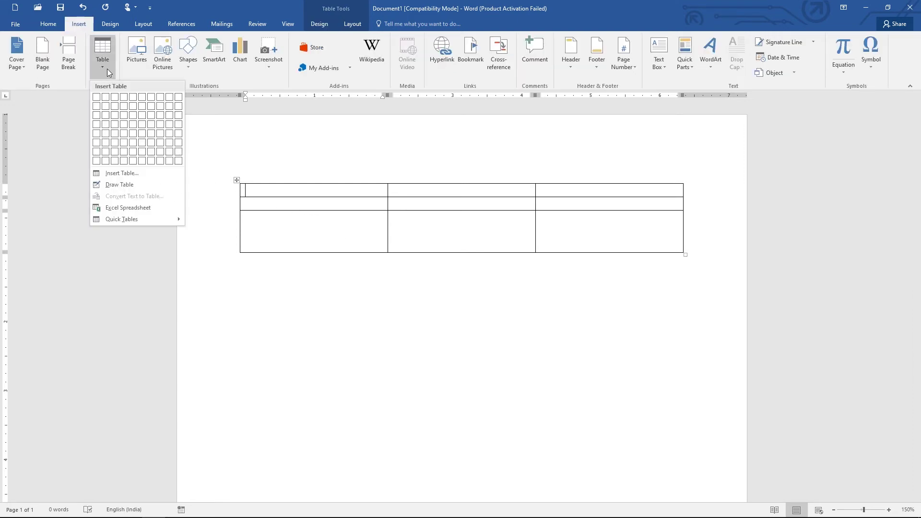
pyautogui.click(118, 186)
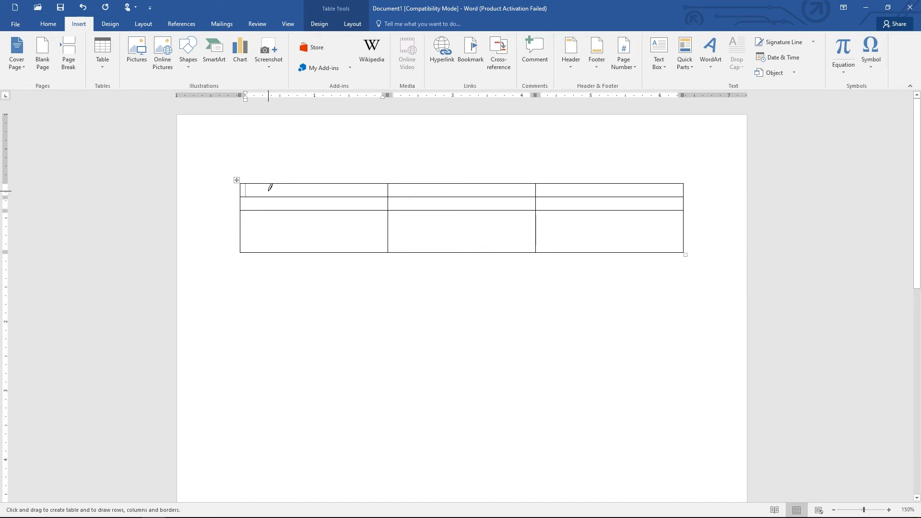
pyautogui.click(308, 188)
pyautogui.moveTo(310, 191); pyautogui.dragTo(309, 194)
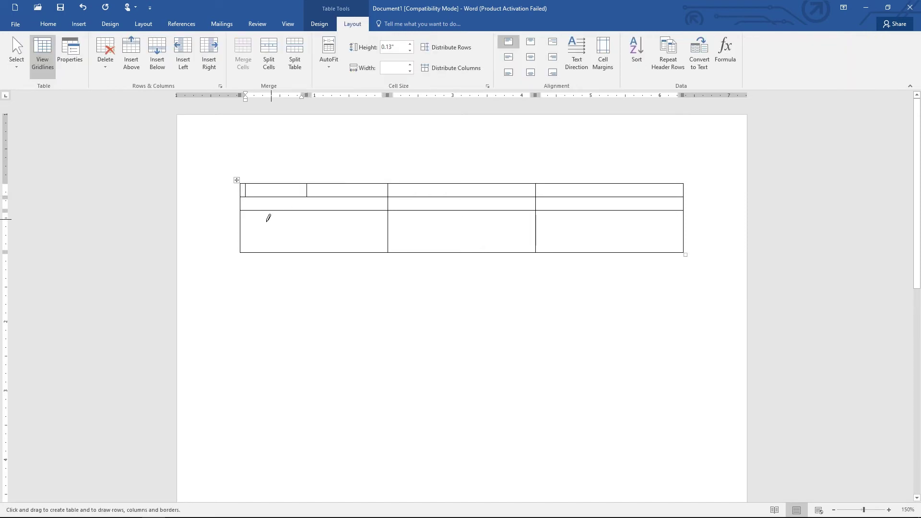
pyautogui.moveTo(243, 230); pyautogui.dragTo(367, 229)
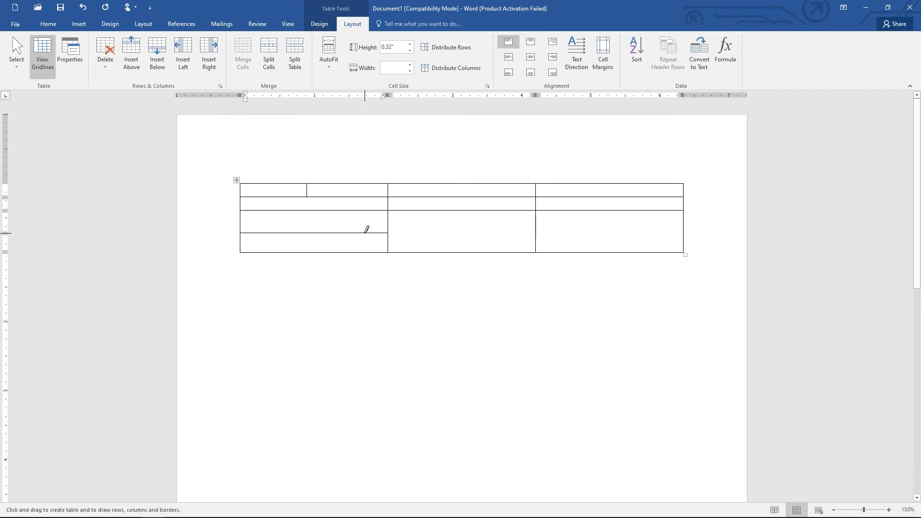
# Step: Draw a nested box in the middle bottom cell and divide it into smaller cells
pyautogui.moveTo(390, 213); pyautogui.dragTo(510, 246)
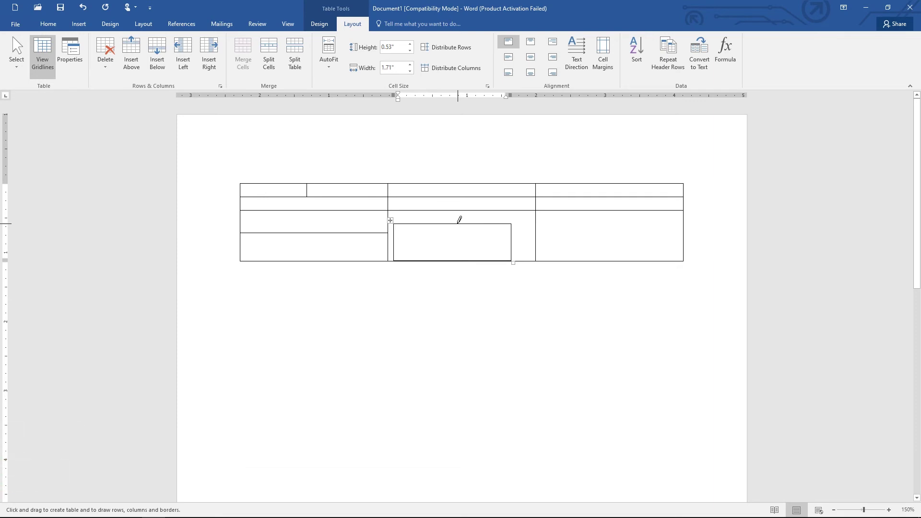
pyautogui.moveTo(457, 222)
pyautogui.mouseDown()
pyautogui.moveTo(456, 259)
pyautogui.moveTo(451, 239)
pyautogui.moveTo(506, 232)
pyautogui.mouseUp()
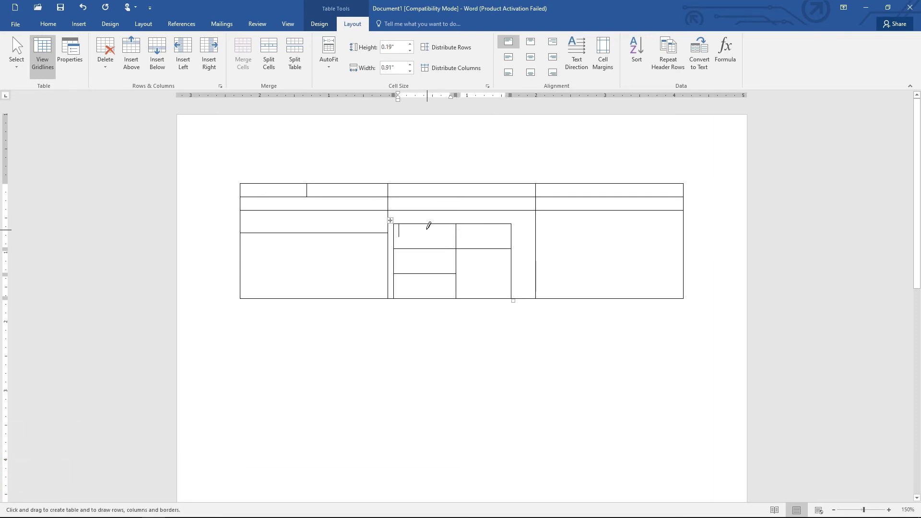
pyautogui.moveTo(425, 224); pyautogui.dragTo(425, 271)
pyautogui.moveTo(484, 249); pyautogui.dragTo(483, 292)
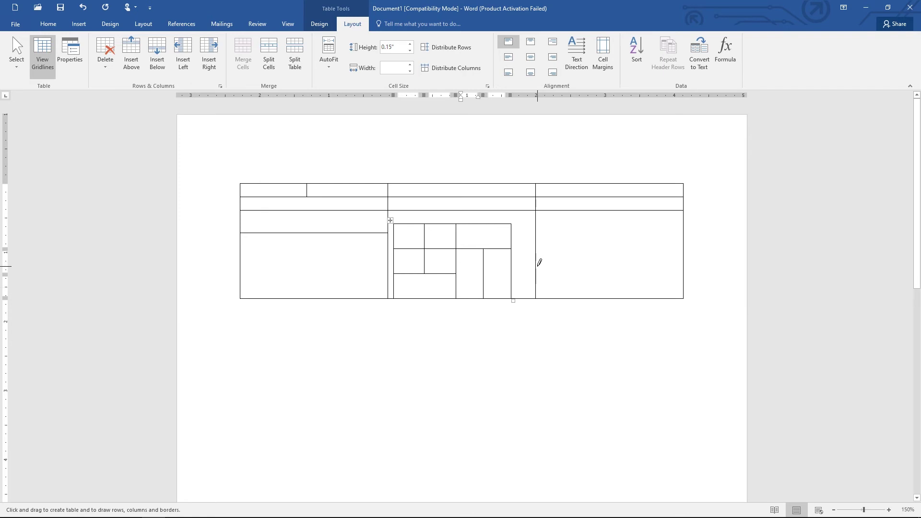
# Step: Split the tall right cell with one horizontal and one vertical border
pyautogui.moveTo(539, 262); pyautogui.dragTo(656, 264)
pyautogui.moveTo(609, 212); pyautogui.dragTo(610, 263)
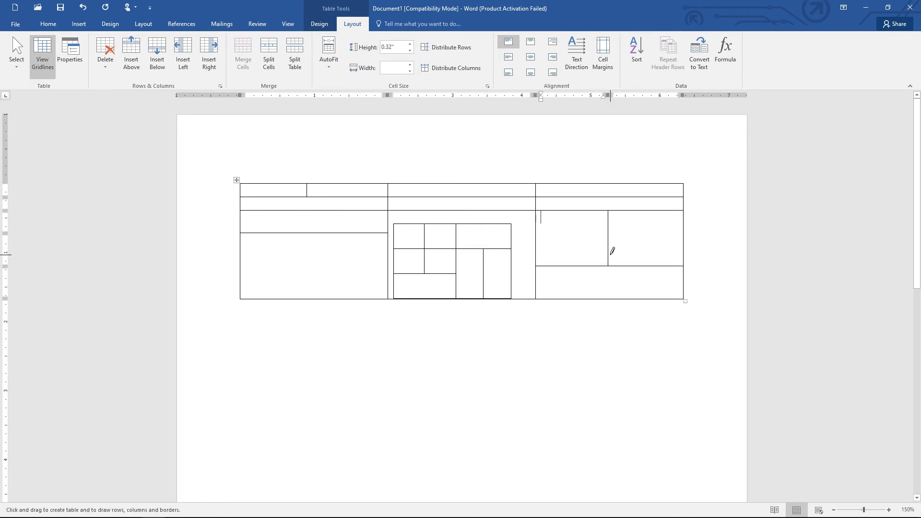
pyautogui.click(78, 24)
# Step: Delete the hand-drawn table via its right-click Delete Table command
pyautogui.click(102, 72)
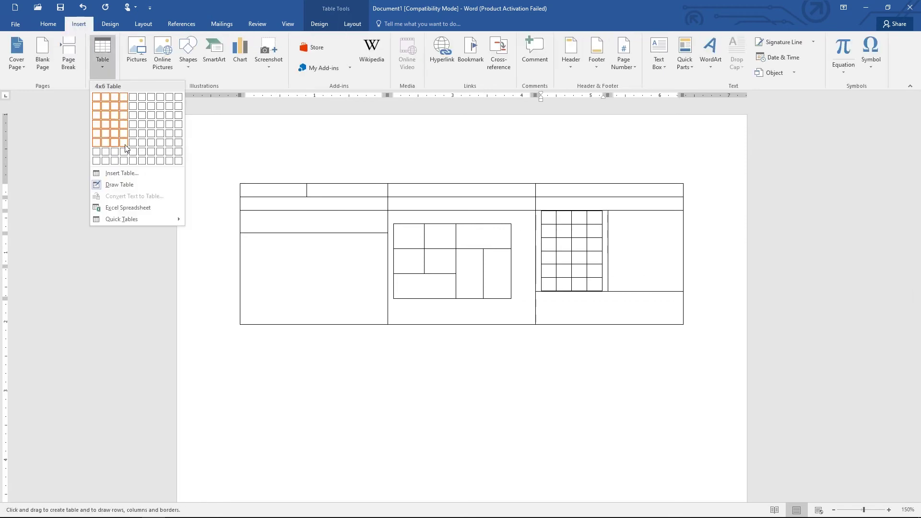
pyautogui.rightClick(237, 181)
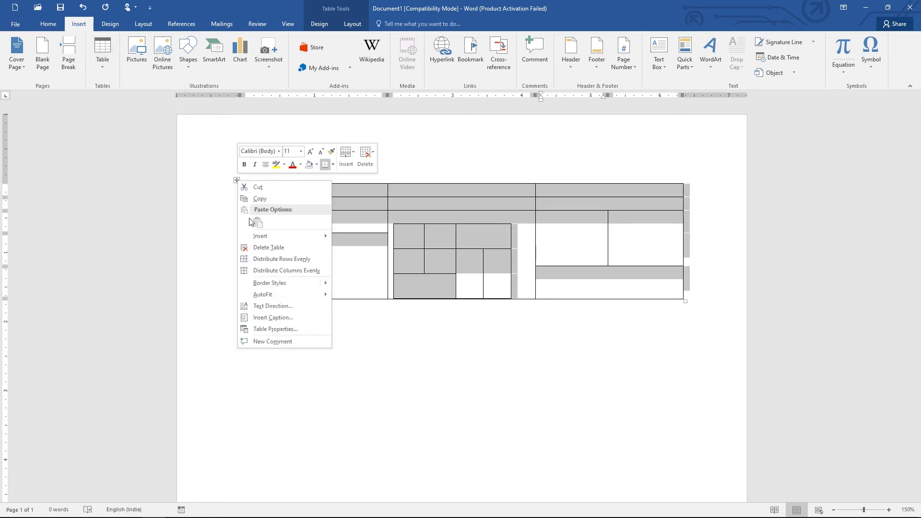
pyautogui.click(236, 181)
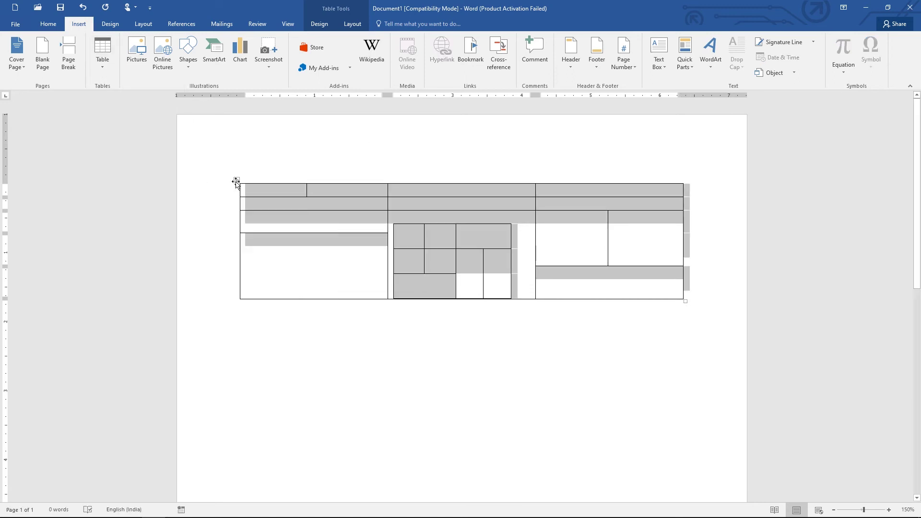
pyautogui.rightClick(236, 182)
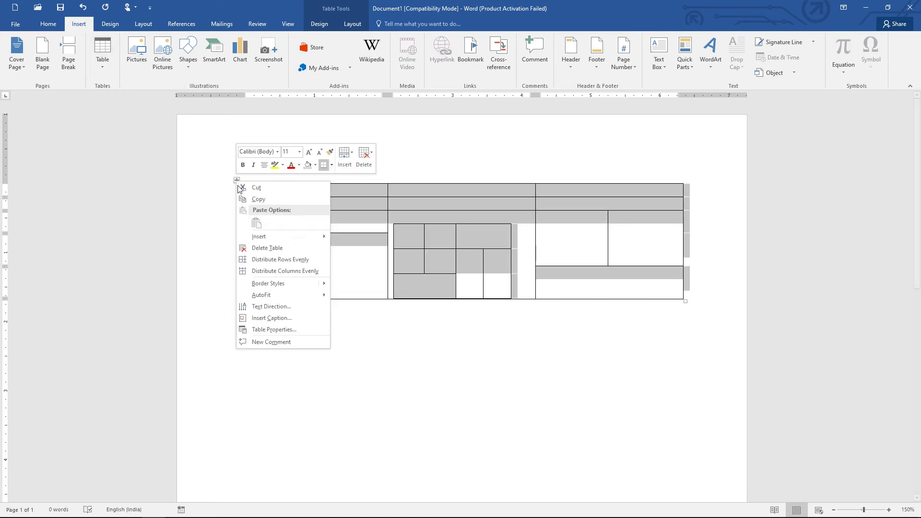
pyautogui.click(257, 248)
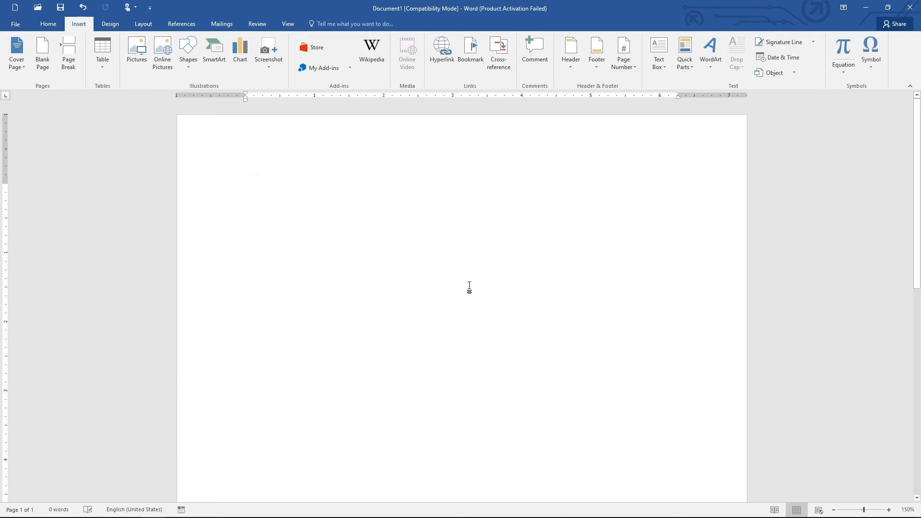
pyautogui.click(105, 65)
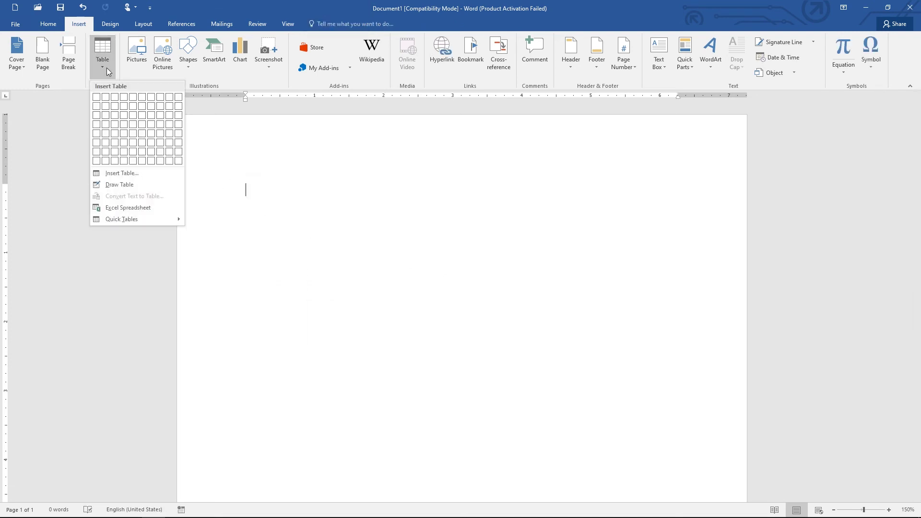
pyautogui.click(128, 208)
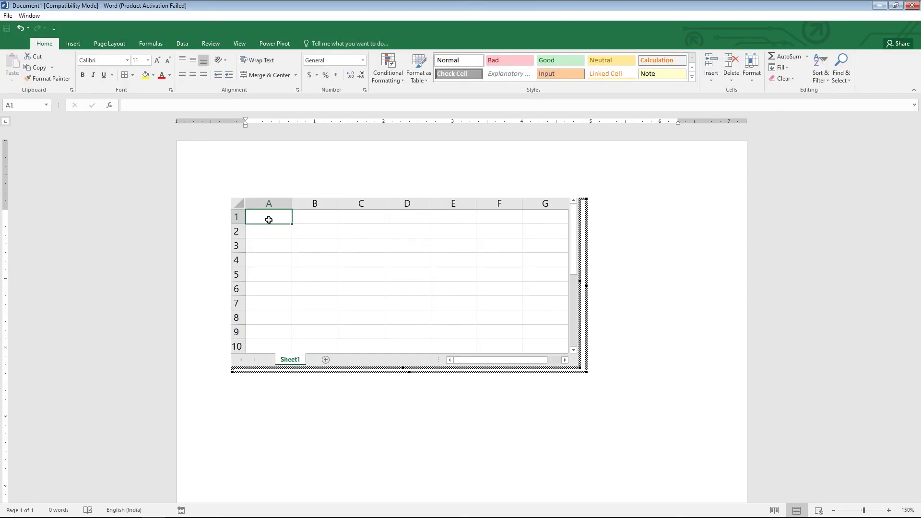
pyautogui.moveTo(586, 372); pyautogui.dragTo(625, 383)
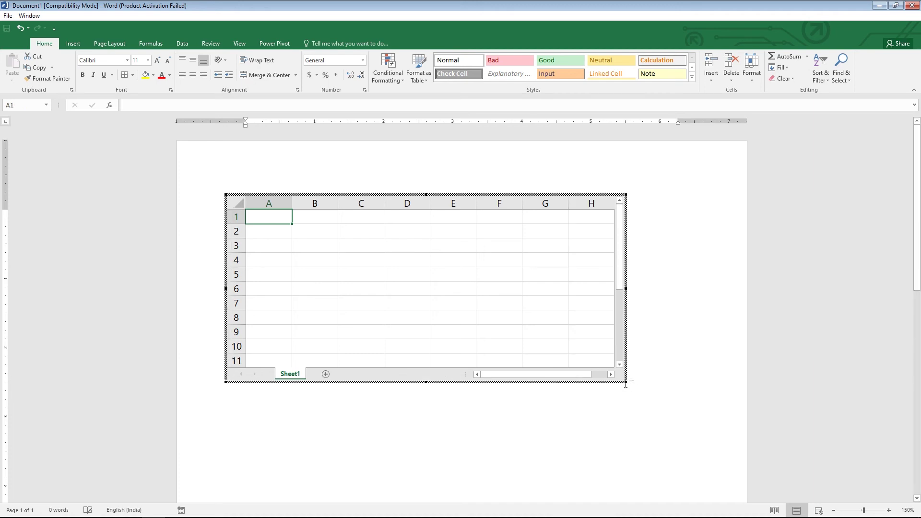
pyautogui.moveTo(626, 383); pyautogui.dragTo(673, 424)
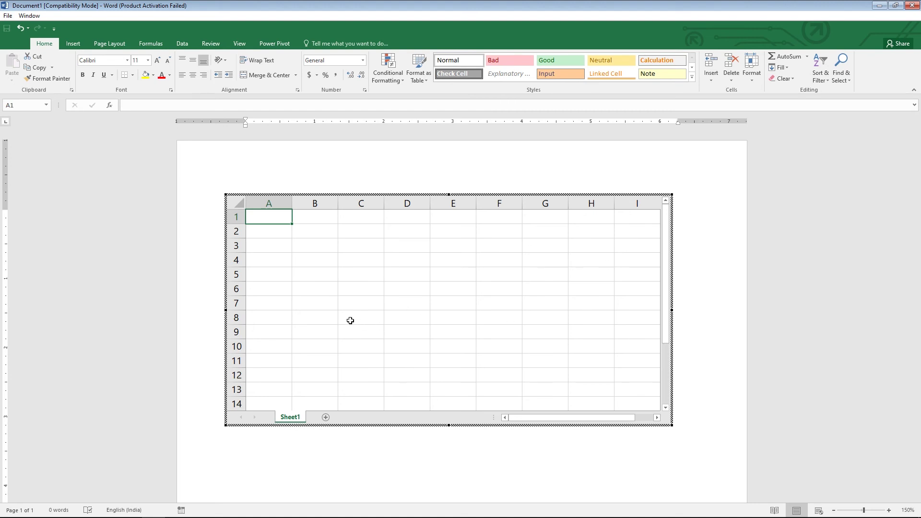
pyautogui.click(364, 455)
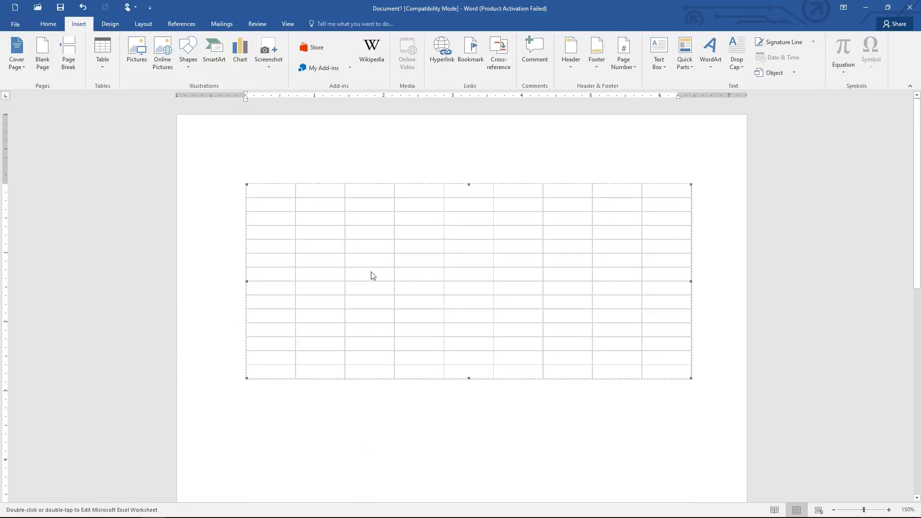
pyautogui.doubleClick(259, 198)
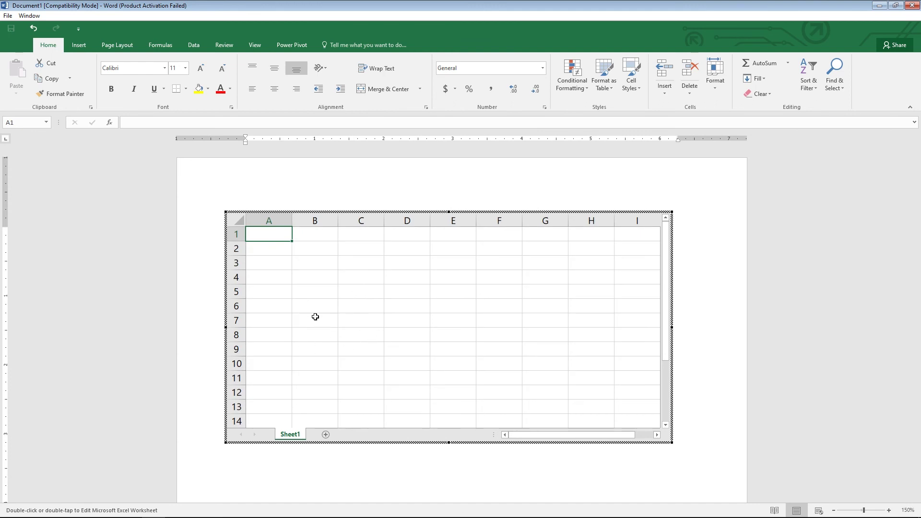
pyautogui.write('1')
pyautogui.press('Return')
pyautogui.write('2')
pyautogui.press('Return')
pyautogui.moveTo(283, 238); pyautogui.dragTo(285, 370)
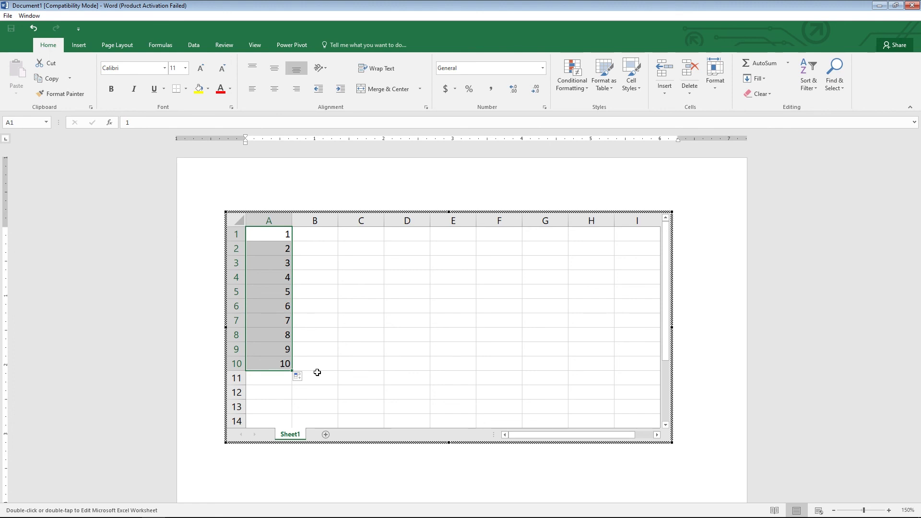
pyautogui.click(296, 291)
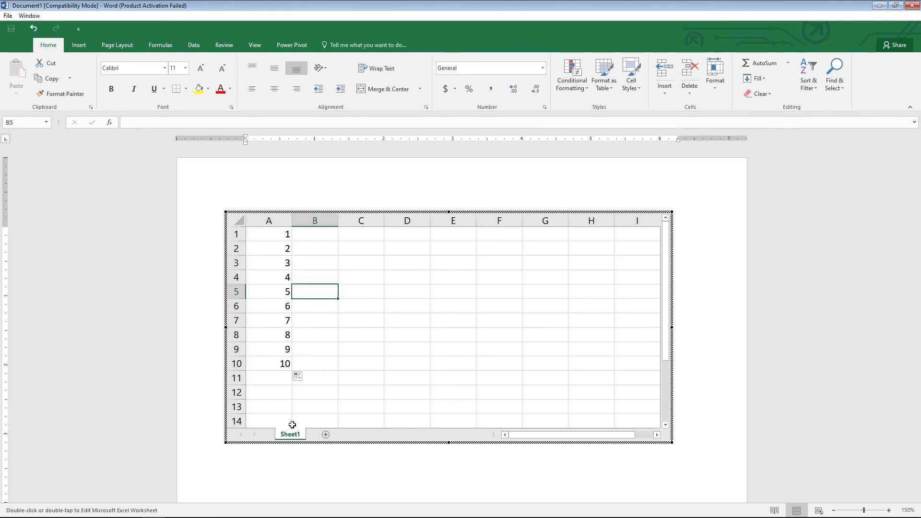
pyautogui.click(294, 454)
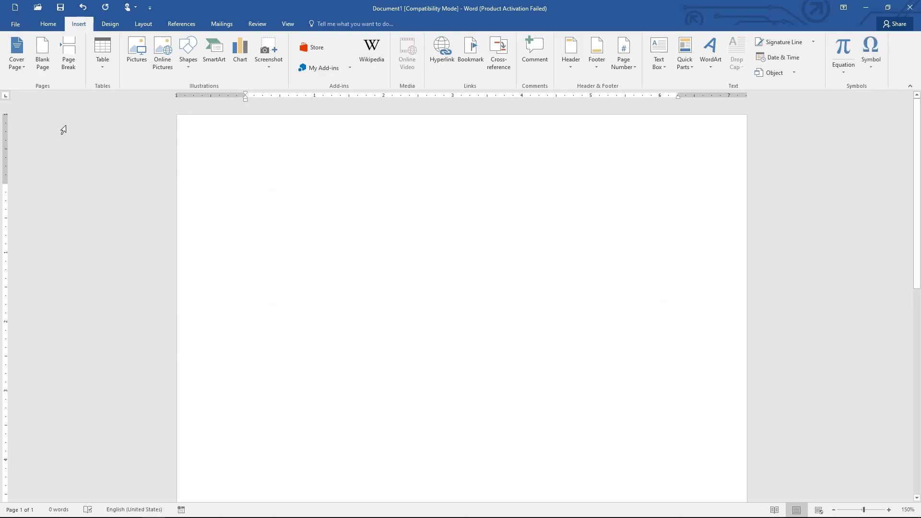
# Step: Undo the embedded spreadsheet and insert the Calendar 1 Quick Table
pyautogui.hotkey('ctrl', 'z')
pyautogui.click(102, 53)
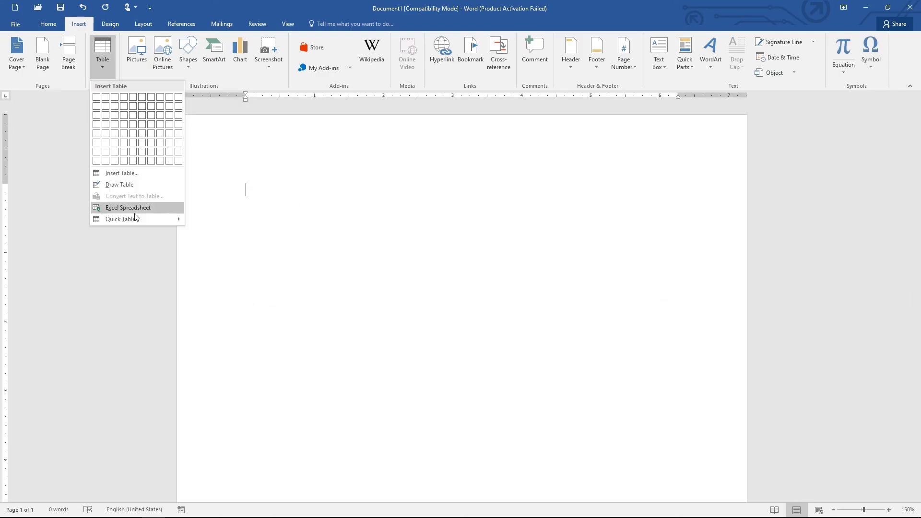
pyautogui.moveTo(121, 218)
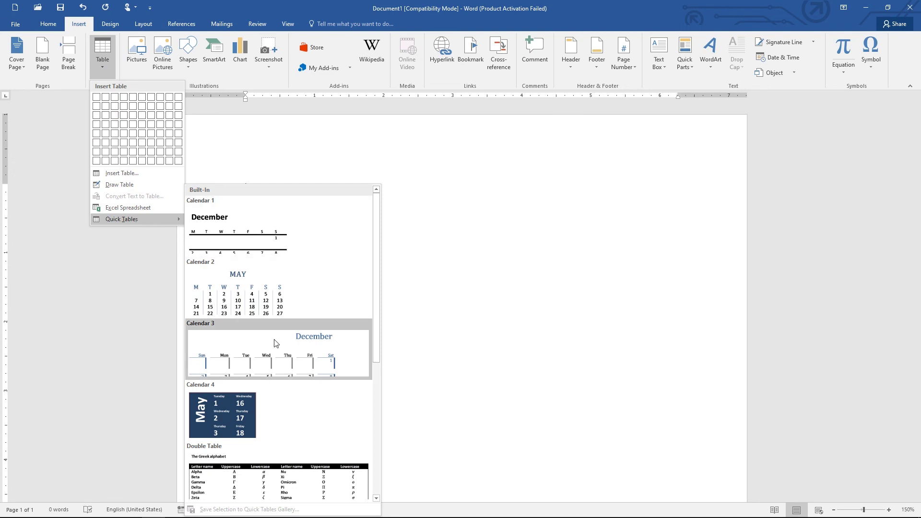
pyautogui.scroll(-3, 274, 339)
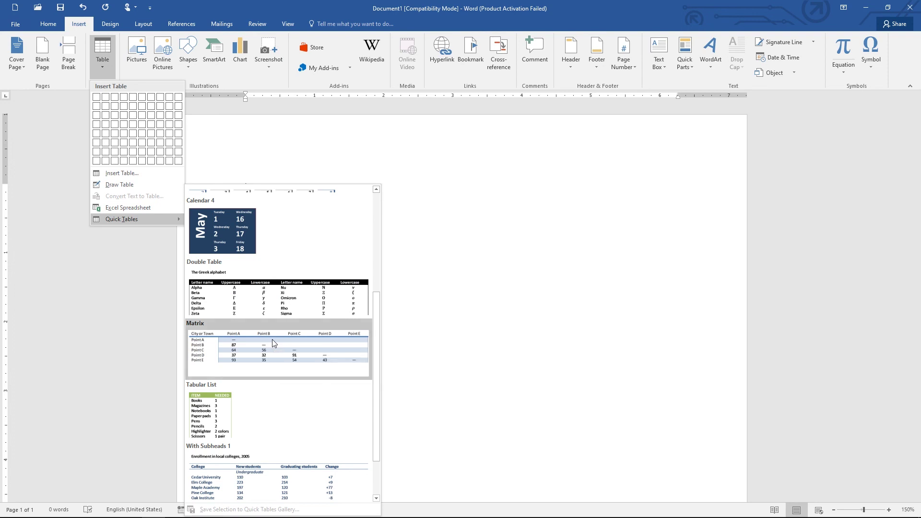
pyautogui.scroll(-1, 272, 339)
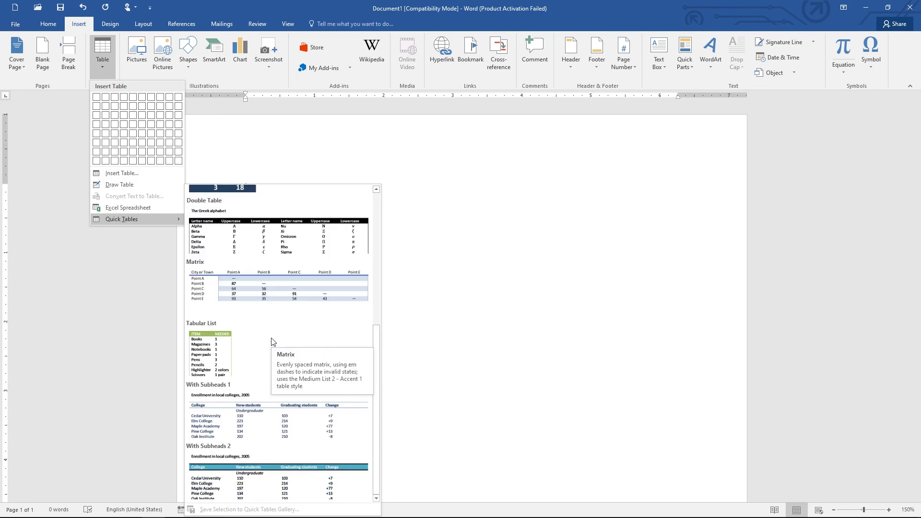
pyautogui.click(128, 219)
pyautogui.click(231, 256)
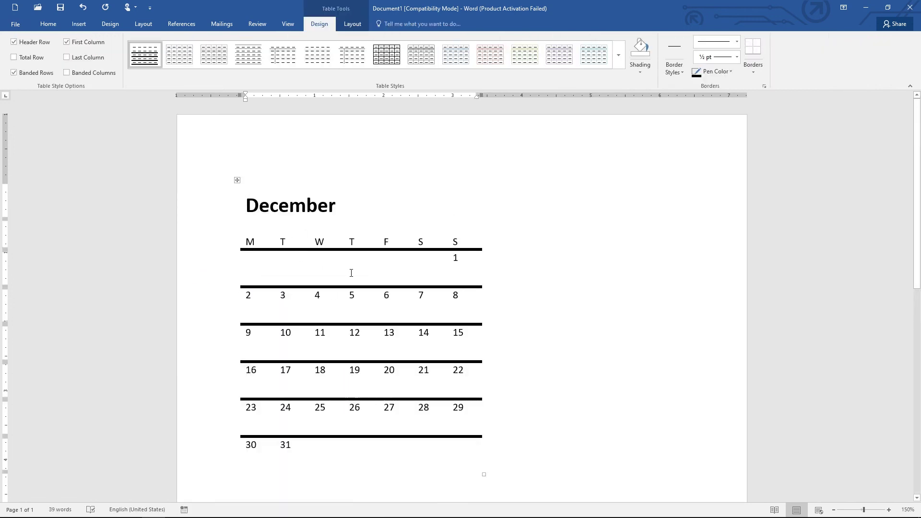
# Step: Select the whole December calendar table, then clear the selection
pyautogui.click(238, 181)
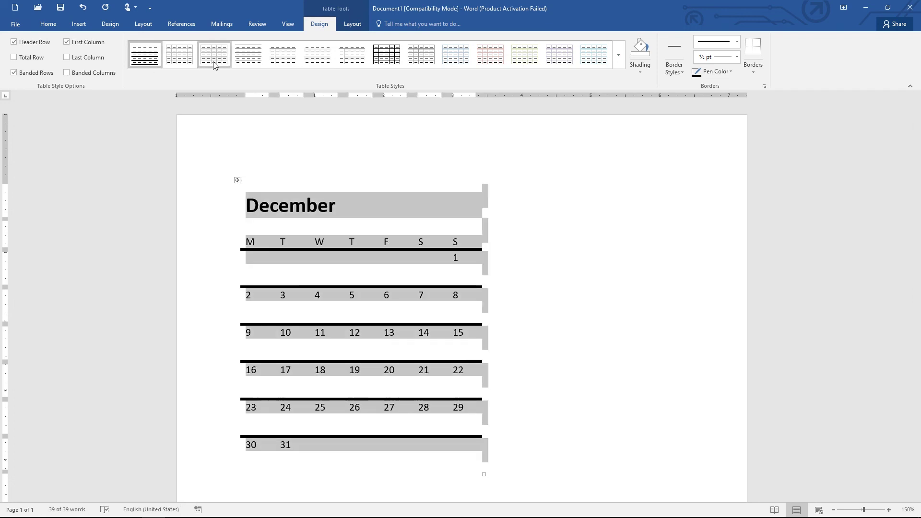
pyautogui.click(547, 324)
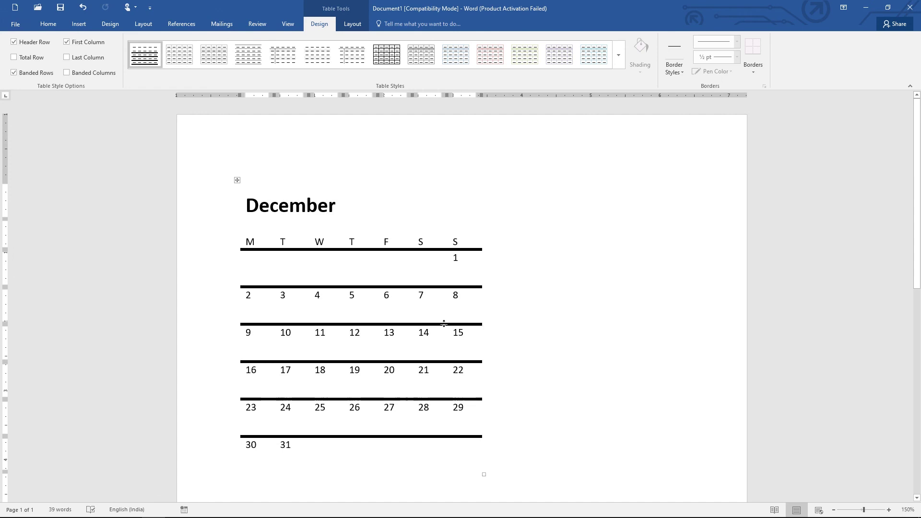
pyautogui.click(79, 24)
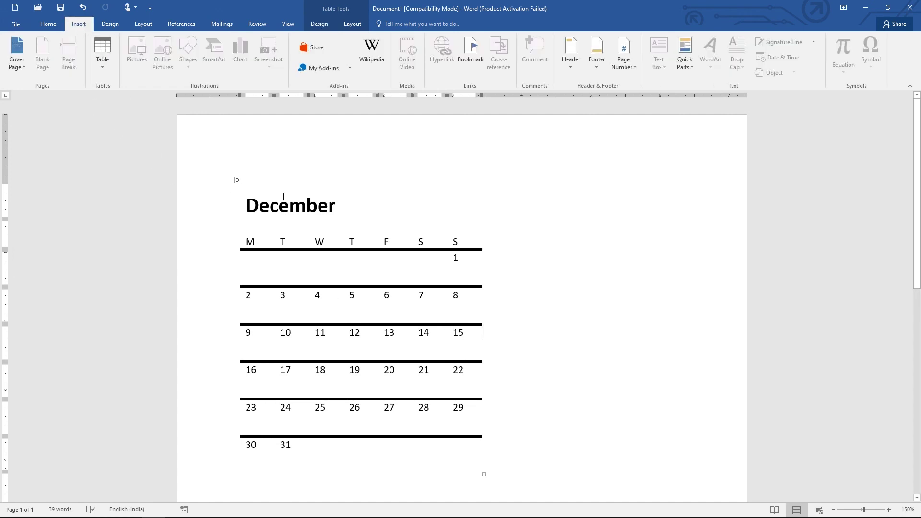